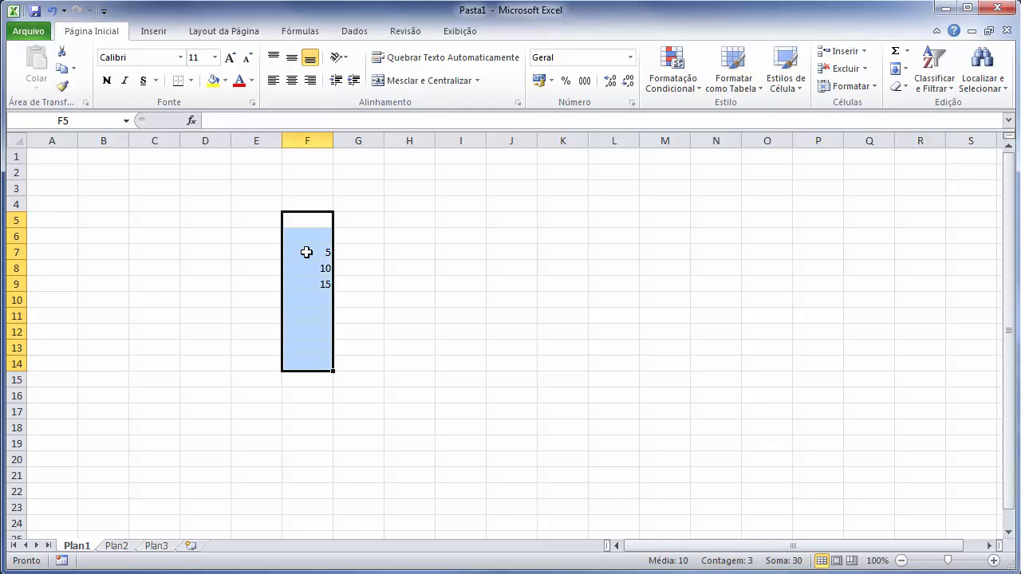
Total the values in F7:F9 with AutoSum in F10 and inspect the resulting formula and the other AutoSum functions.
{"action": "left_click_drag", "start_coordinate": [306, 252], "coordinate": [306, 288]}
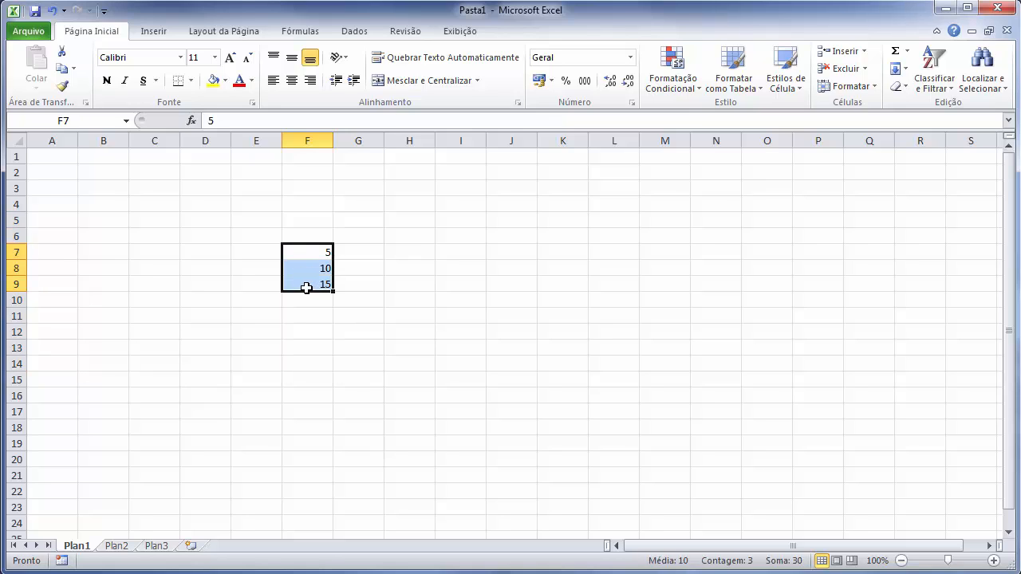
{"action": "left_click", "coordinate": [897, 53]}
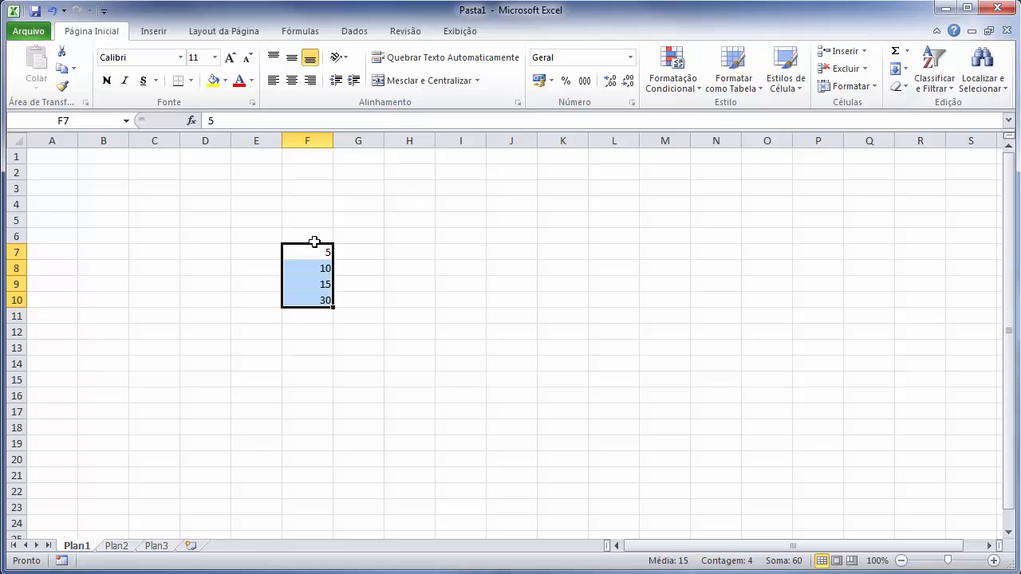
{"action": "left_click", "coordinate": [293, 300]}
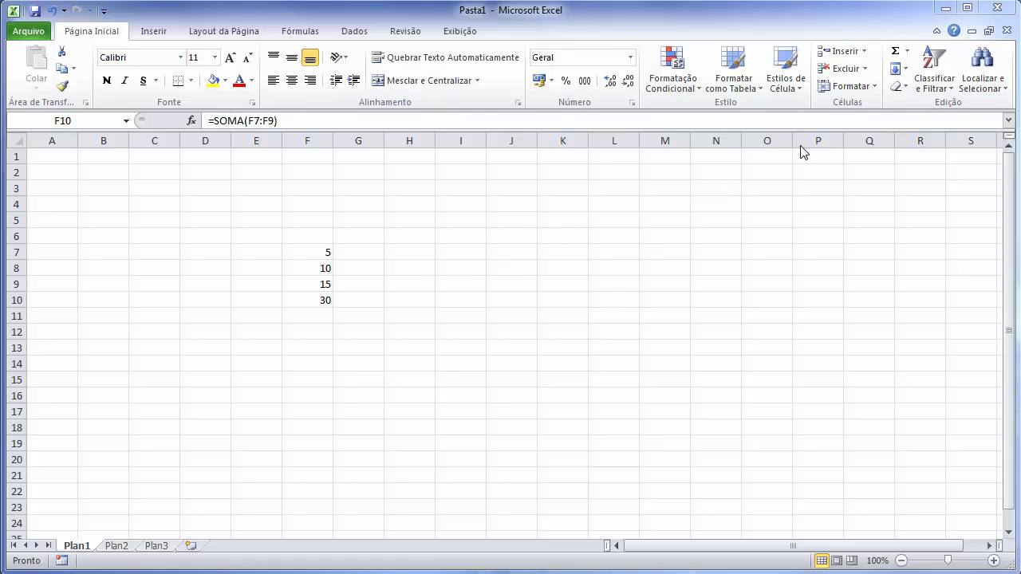
{"action": "left_click", "coordinate": [908, 51]}
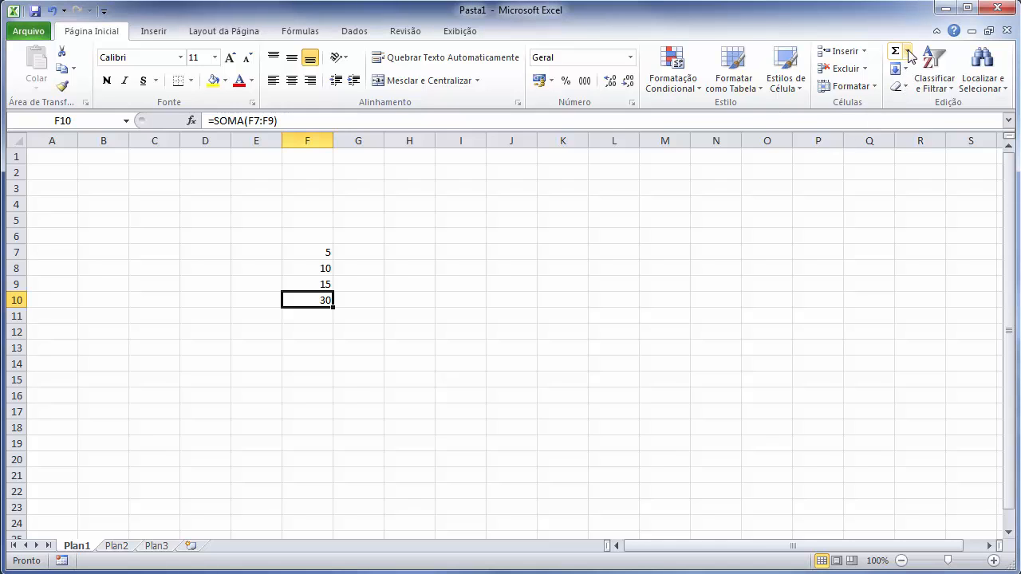
{"action": "left_click", "coordinate": [909, 52]}
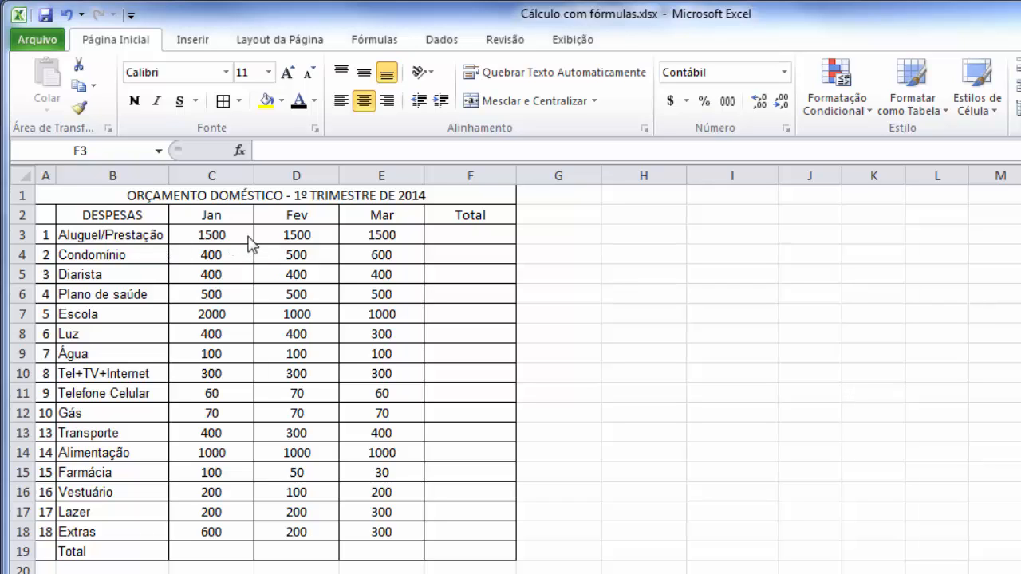
Enter the formula =C3+D3+E3 in F3 to total the Aluguel/Prestação row in the household budget.
{"action": "left_click", "coordinate": [479, 234]}
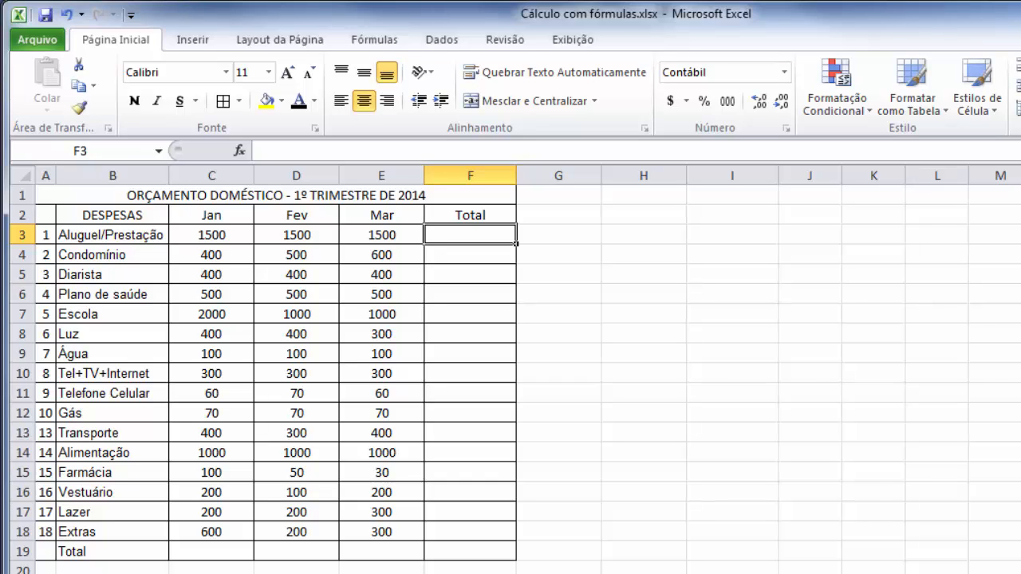
{"action": "type", "text": "="}
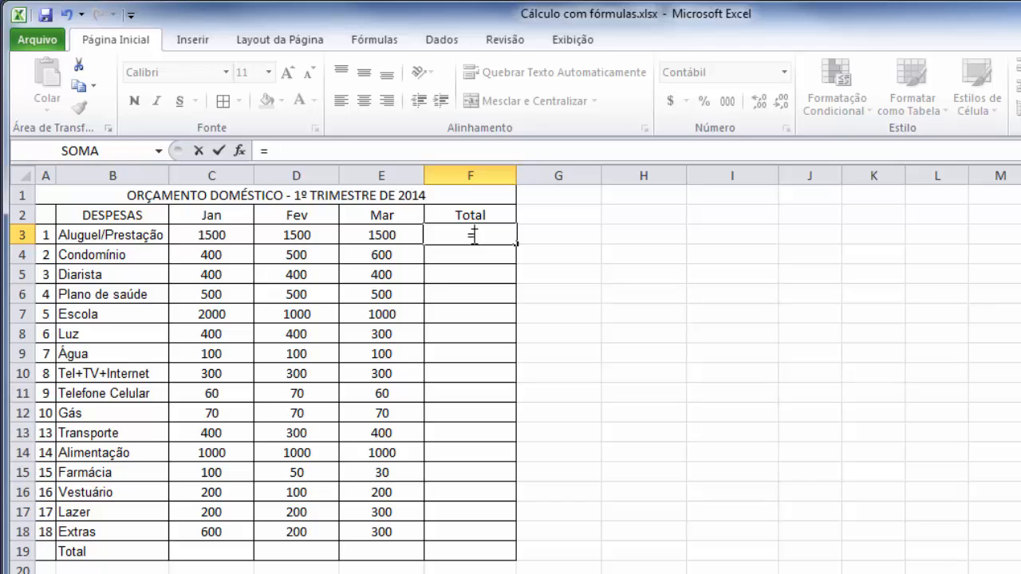
{"action": "left_click", "coordinate": [215, 236]}
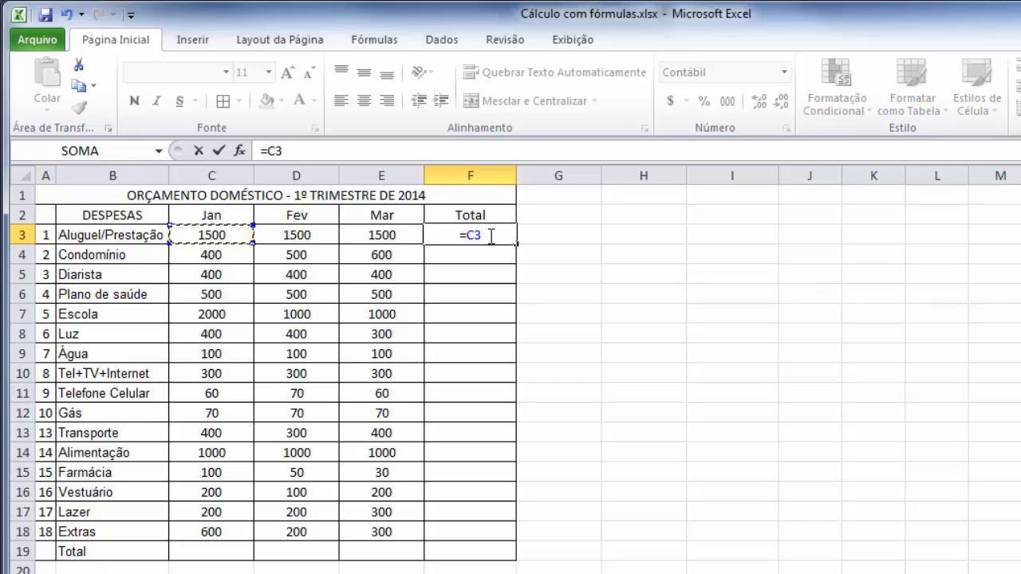
{"action": "type", "text": "+"}
{"action": "left_click", "coordinate": [323, 236]}
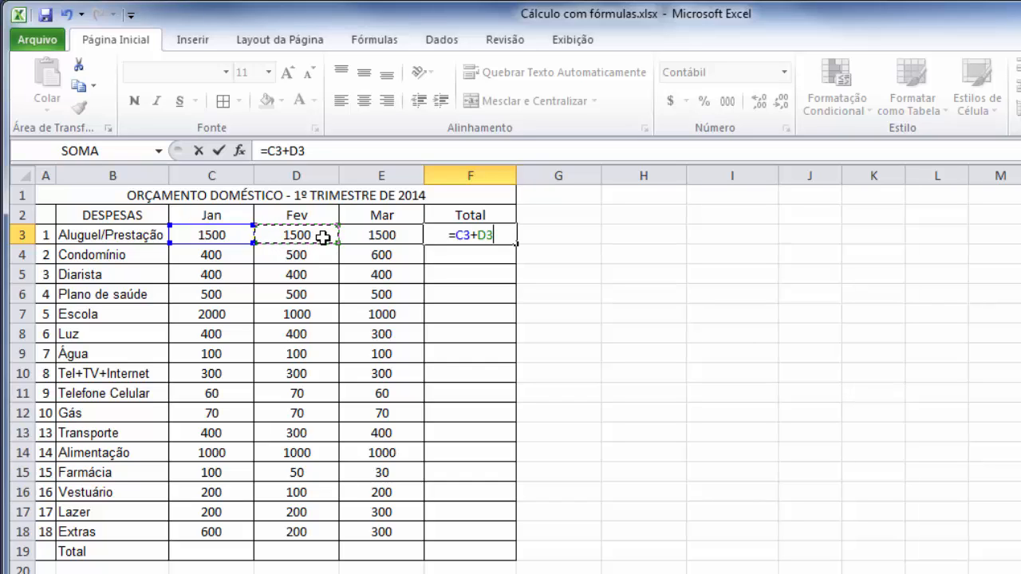
{"action": "type", "text": "+"}
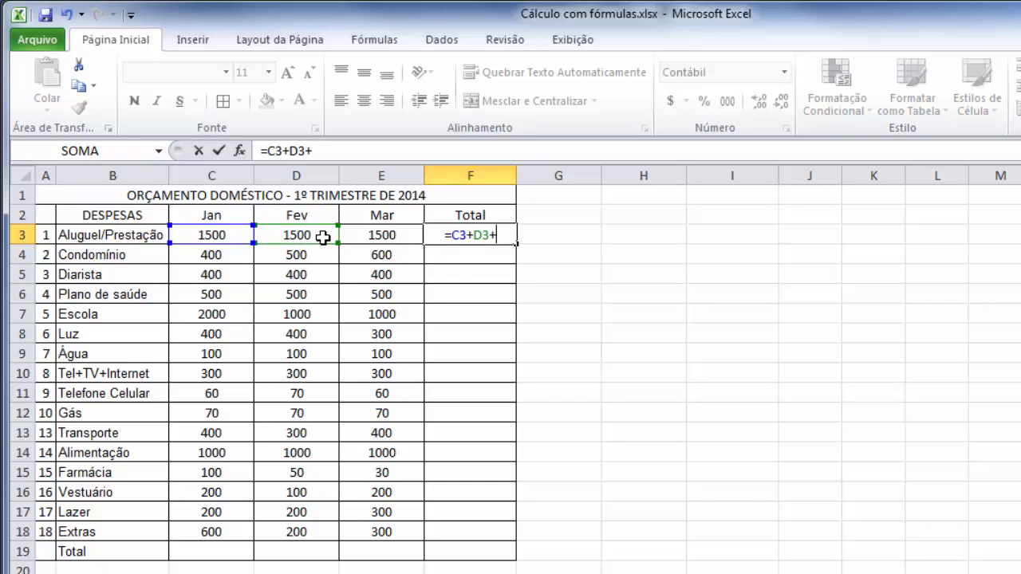
{"action": "left_click", "coordinate": [375, 236]}
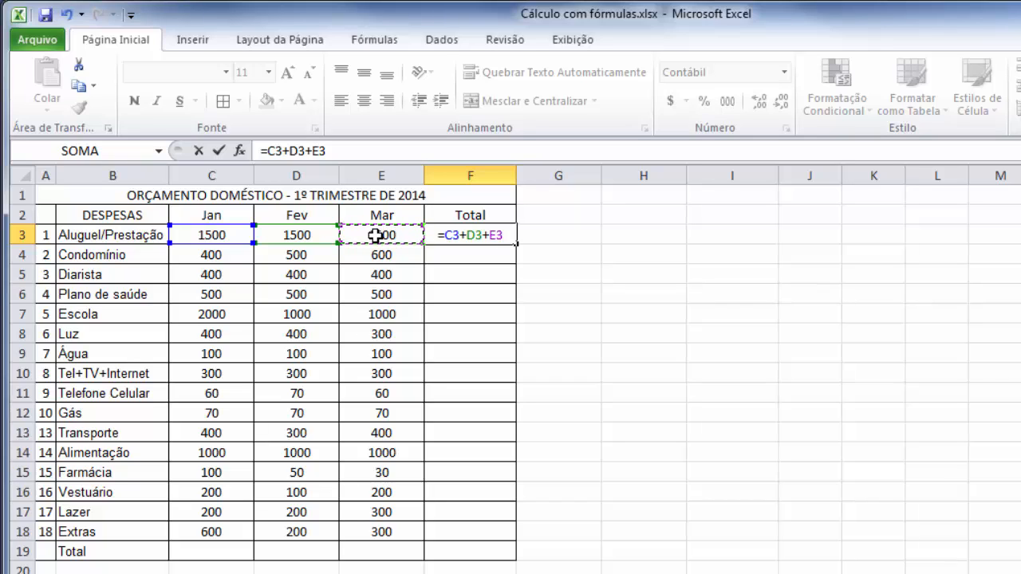
{"action": "left_click", "coordinate": [218, 151]}
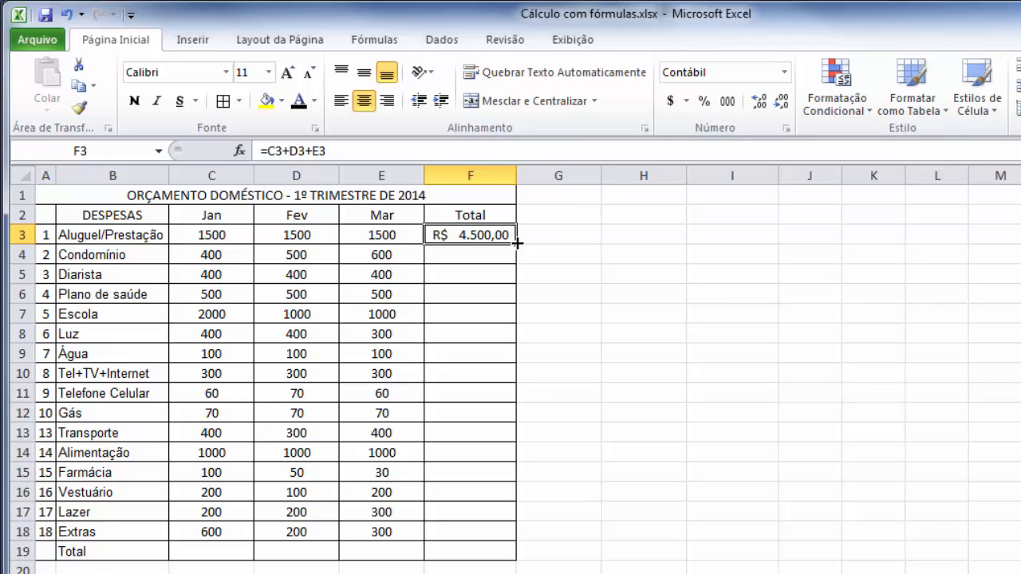
Fill the total formula from F3 down to F18 and check the formulas in F3 and F4.
{"action": "left_click_drag", "start_coordinate": [517, 244], "coordinate": [513, 543]}
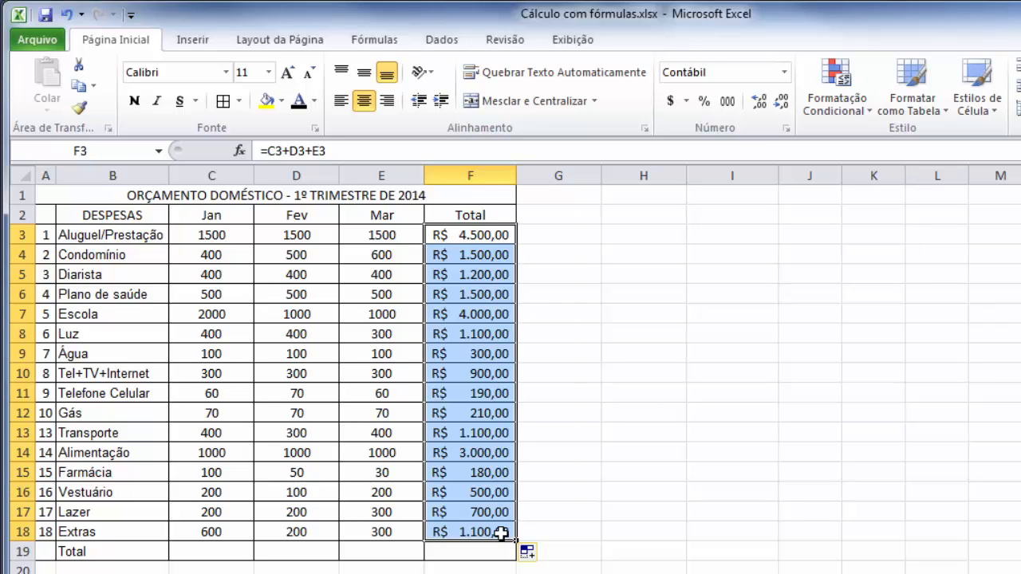
{"action": "left_click", "coordinate": [469, 235]}
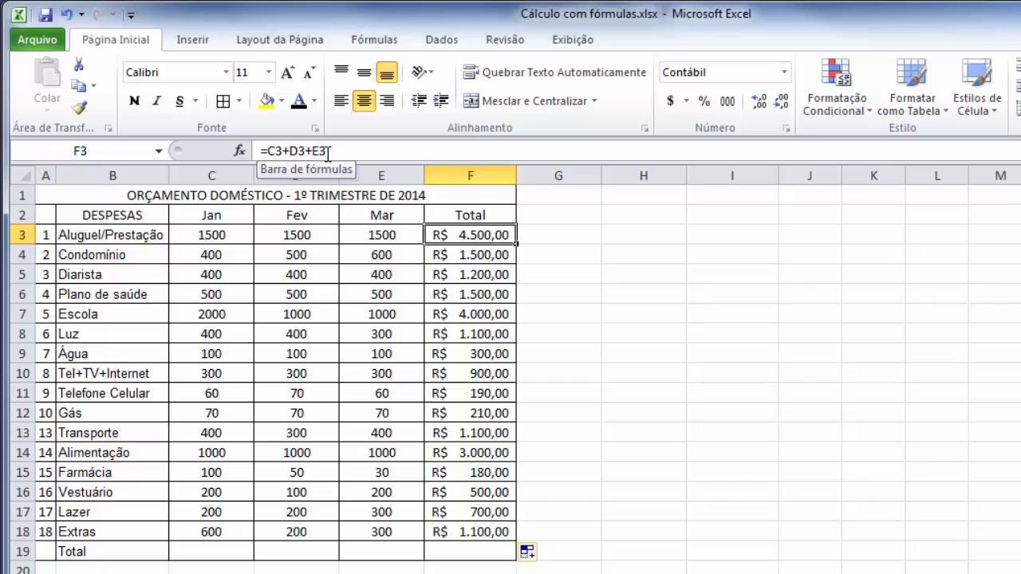
{"action": "left_click", "coordinate": [493, 255]}
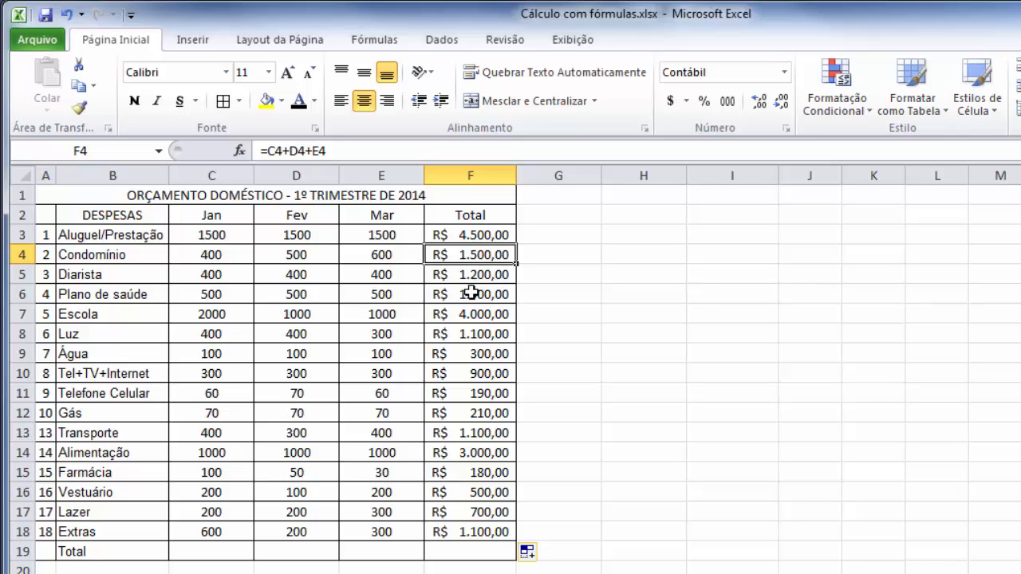
{"action": "left_click", "coordinate": [240, 551]}
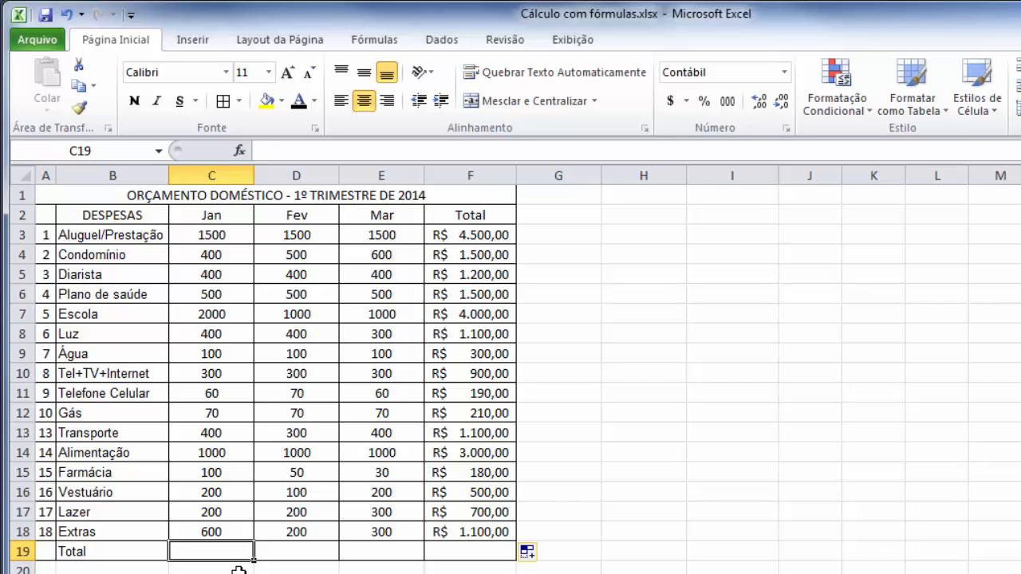
{"action": "type", "text": "="}
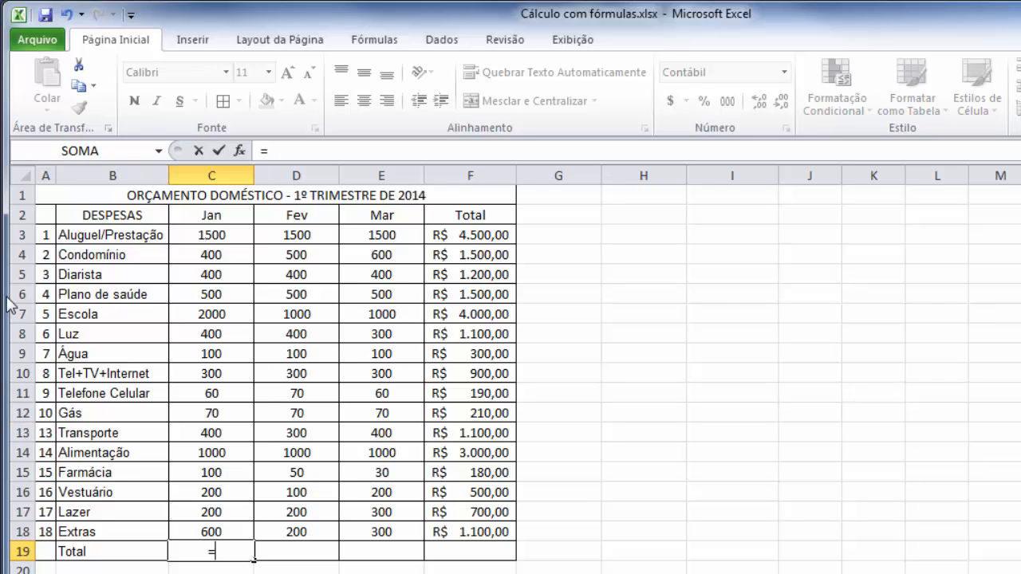
{"action": "left_click", "coordinate": [234, 233]}
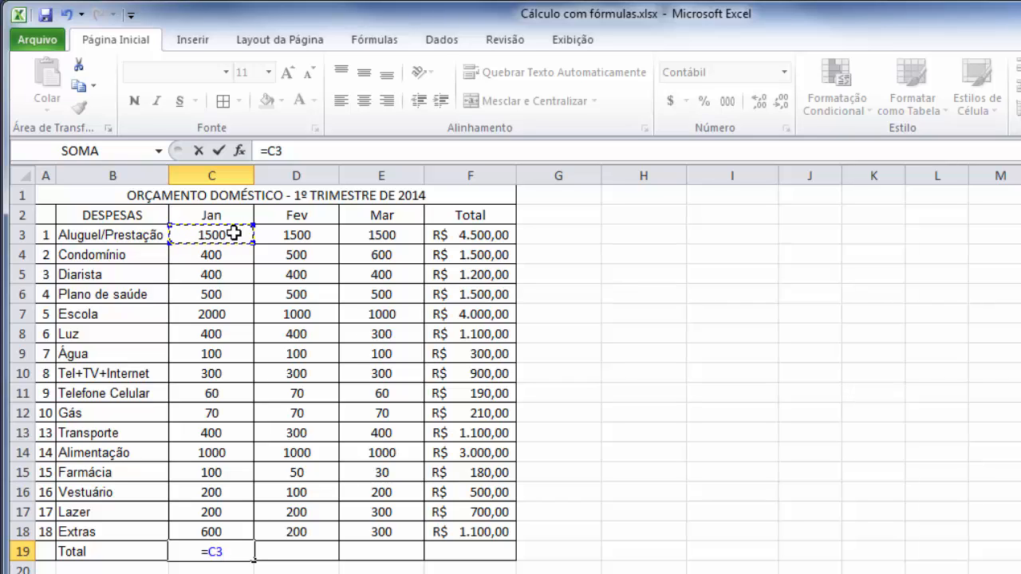
{"action": "type", "text": "+"}
{"action": "left_click", "coordinate": [231, 256]}
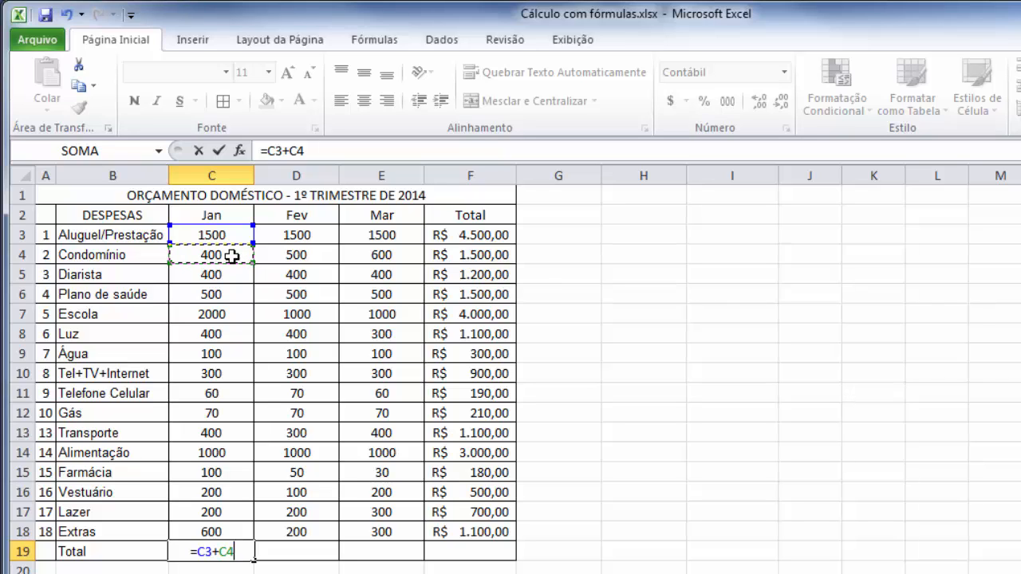
{"action": "key", "text": "Escape"}
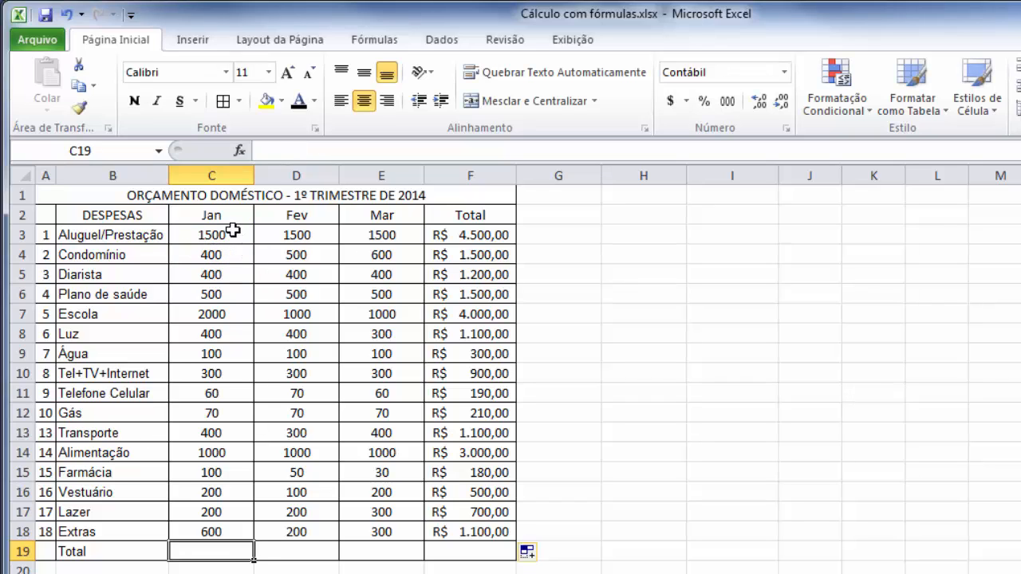
Sum the January expenses C3:C18 with AutoSum in C19 and copy the formula across to E19.
{"action": "left_click_drag", "start_coordinate": [234, 231], "coordinate": [228, 533]}
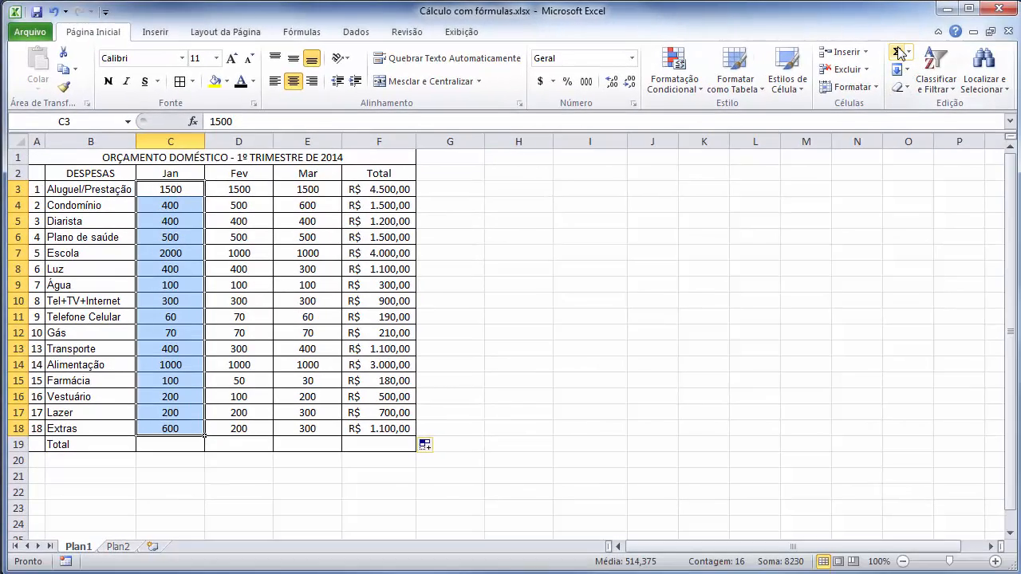
{"action": "left_click", "coordinate": [898, 52]}
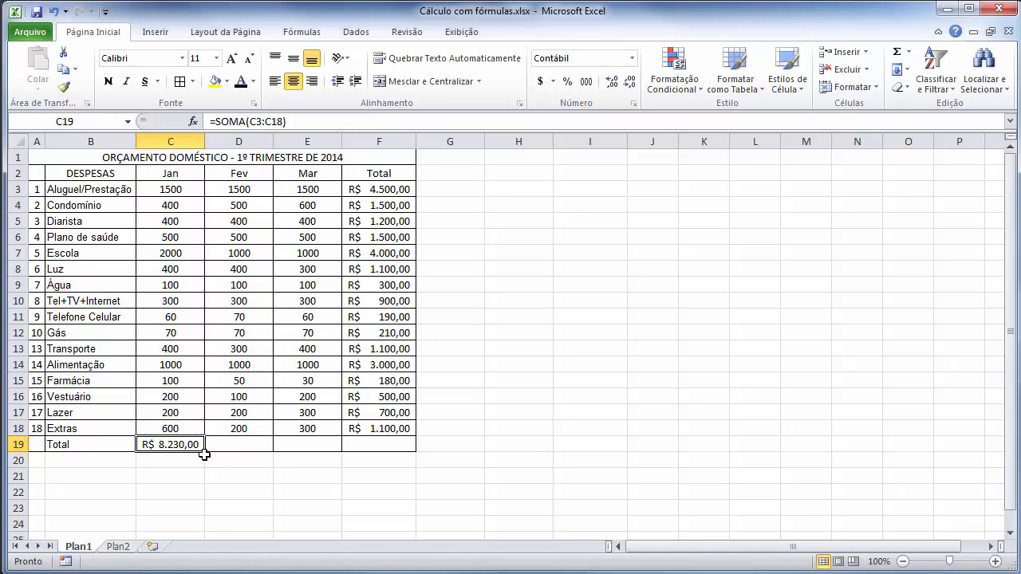
{"action": "left_click_drag", "start_coordinate": [207, 453], "coordinate": [313, 453]}
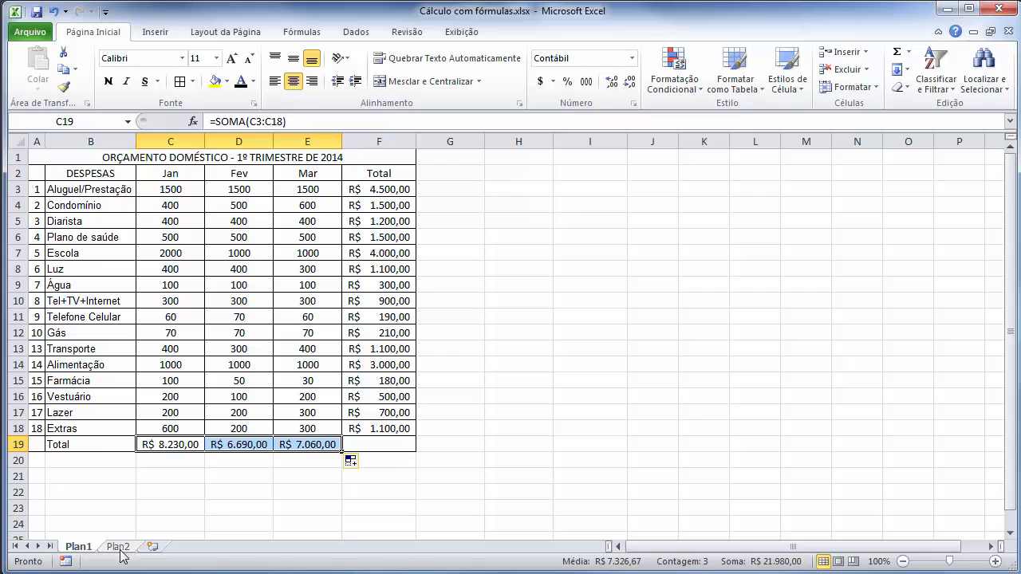
On sheet Plan2, enter the headings Dolar in A1 and Real in B1.
{"action": "left_click", "coordinate": [121, 548]}
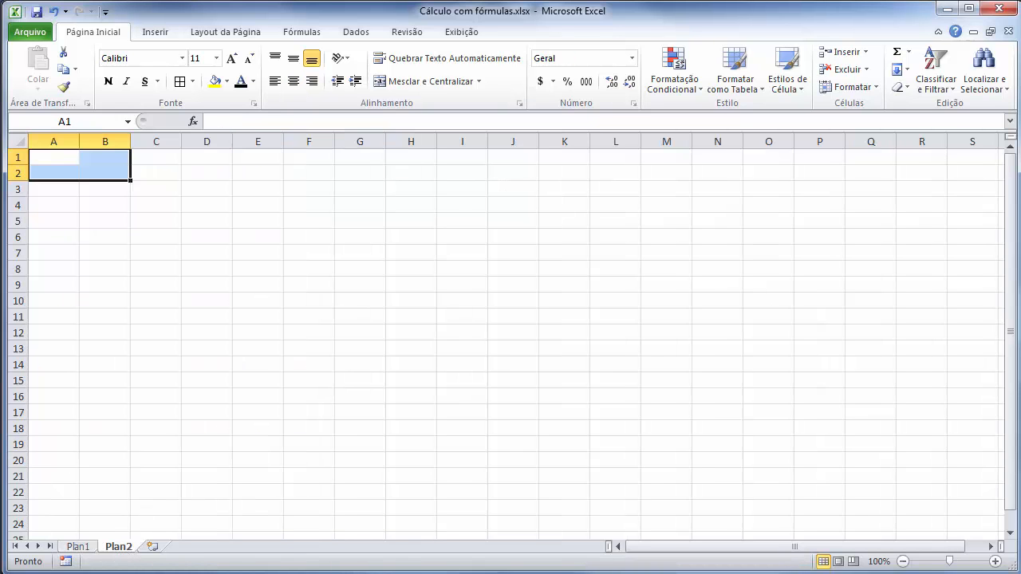
{"action": "left_click", "coordinate": [62, 158]}
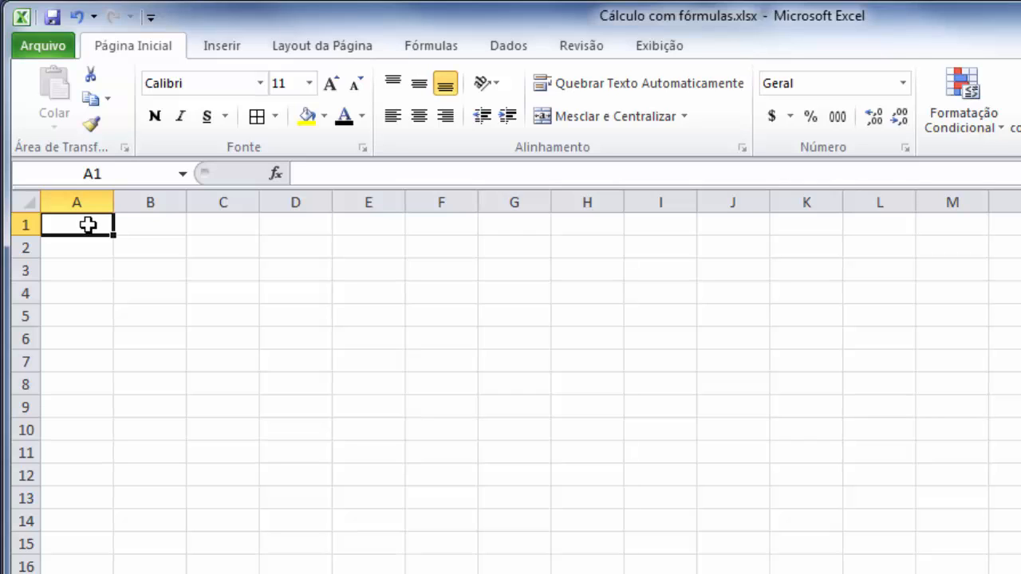
{"action": "type", "text": "Dolar"}
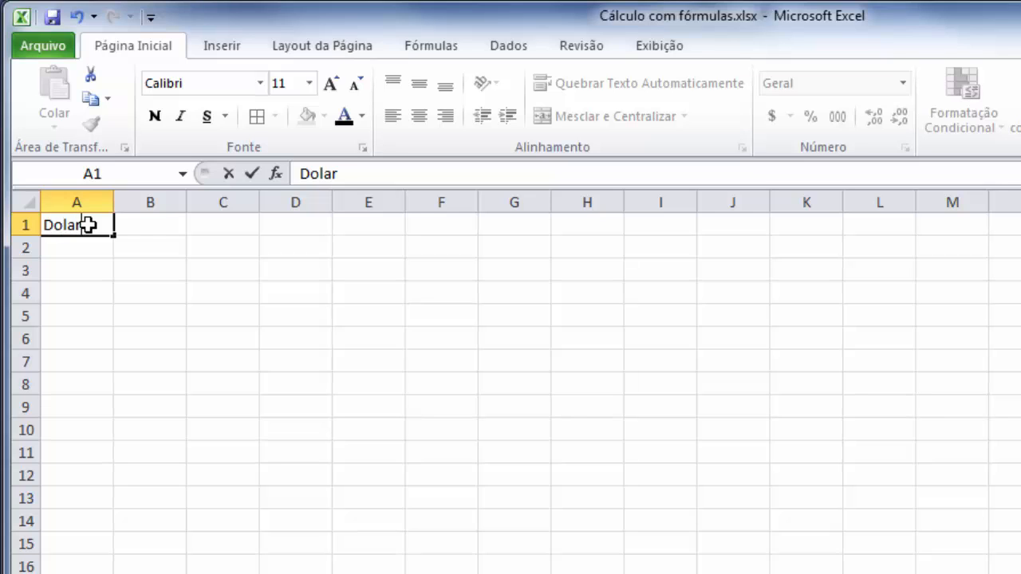
{"action": "key", "text": "Tab"}
{"action": "type", "text": "Real"}
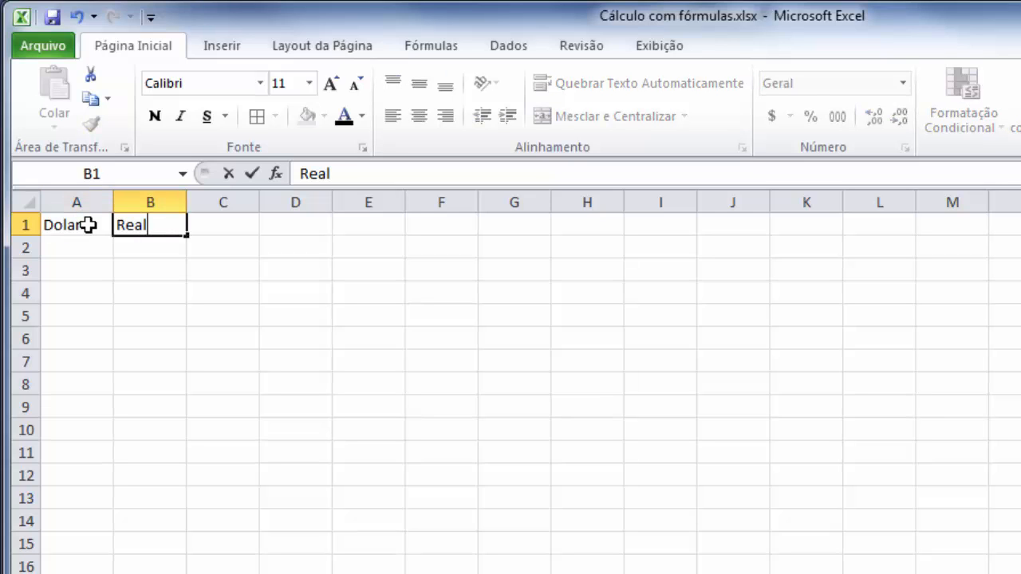
{"action": "key", "text": "Return"}
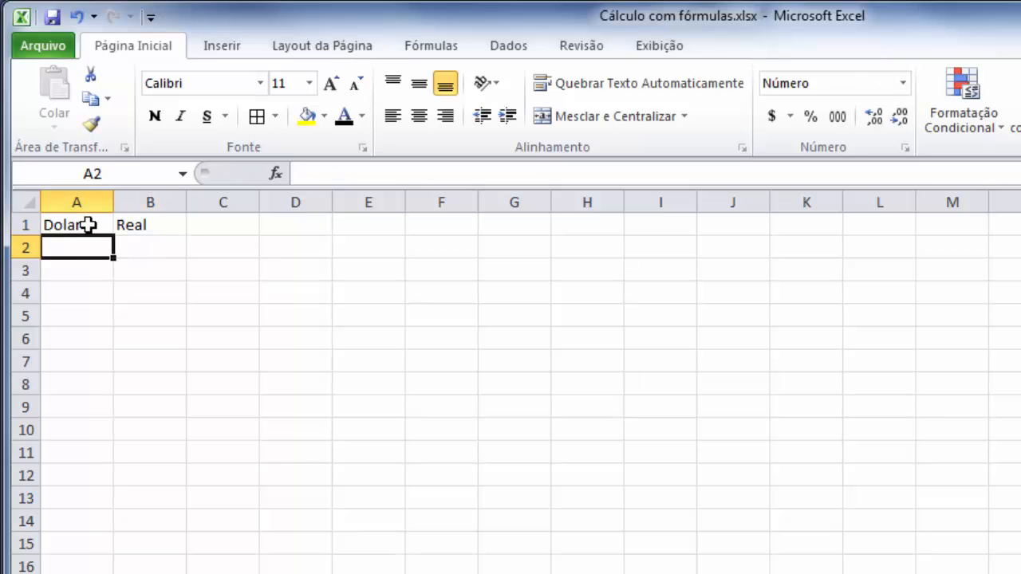
Enter the exchange rate under the headings, with 1,00 in A2 and 2,50 in B2.
{"action": "type", "text": "1"}
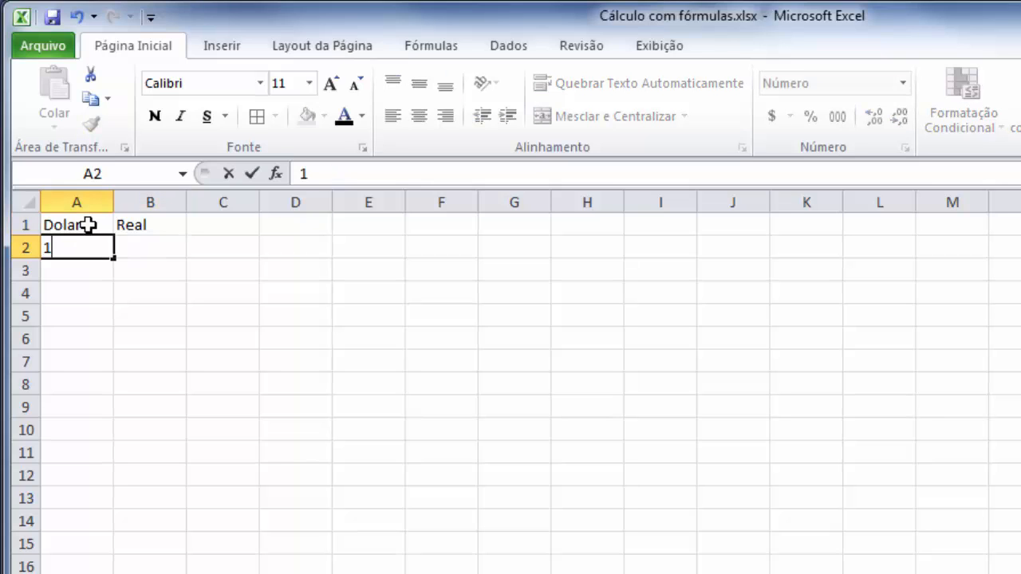
{"action": "type", "text": ",00"}
{"action": "key", "text": "Tab"}
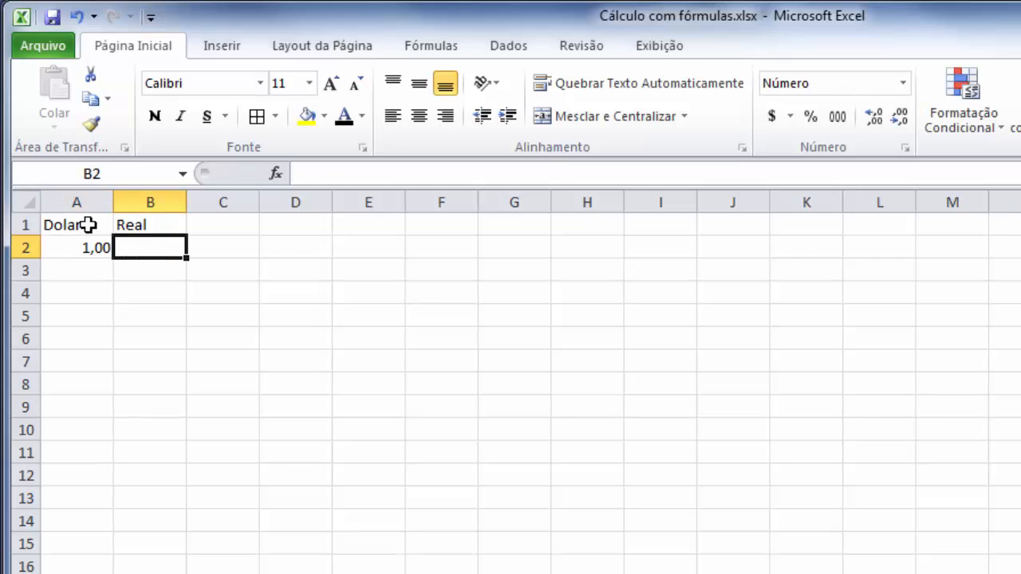
{"action": "type", "text": "2"}
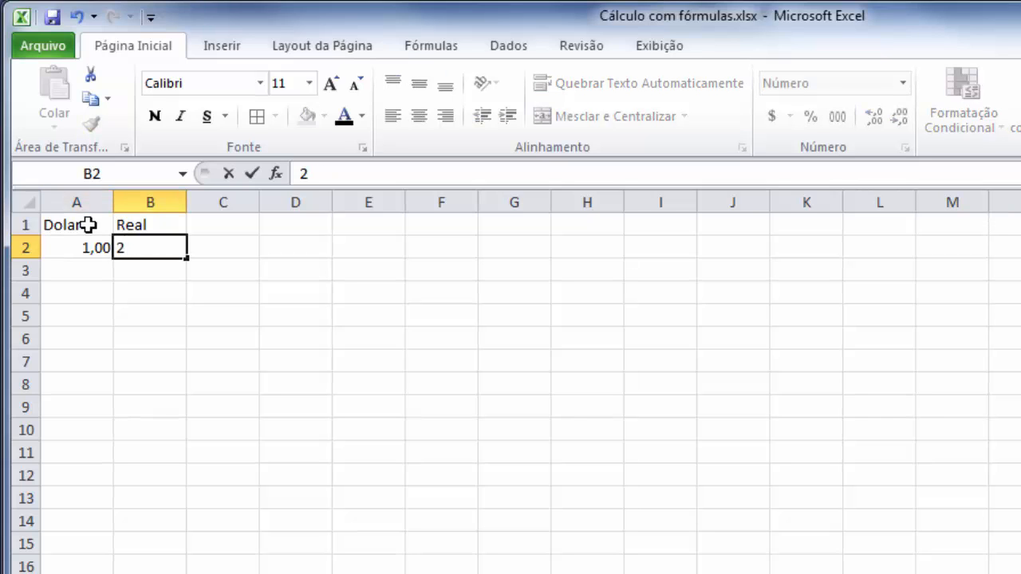
{"action": "type", "text": ",50"}
{"action": "key", "text": "Return"}
Enter the dollar amount 20,00 in A4, leaving B4 empty.
{"action": "left_click", "coordinate": [86, 290]}
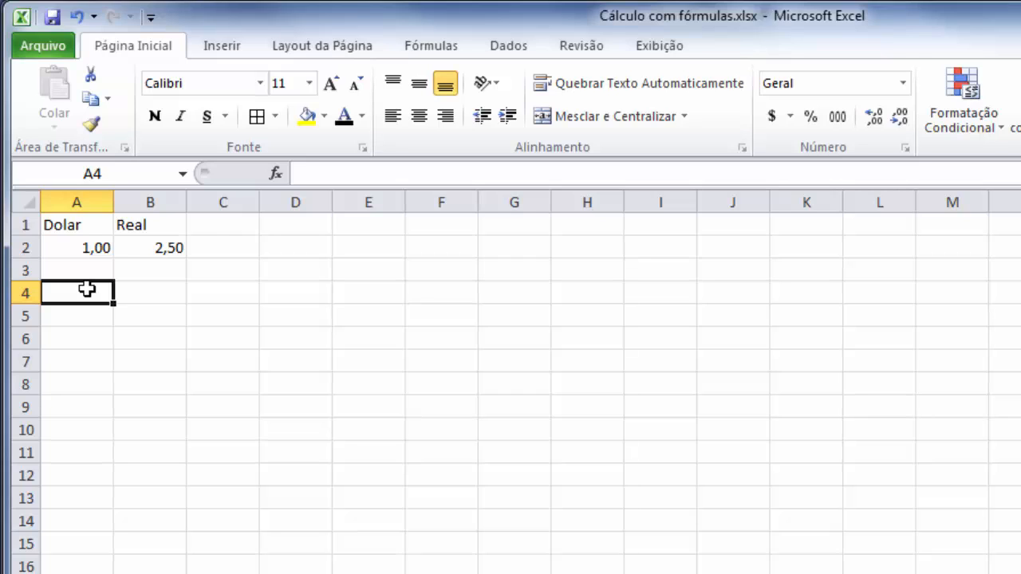
{"action": "type", "text": "2"}
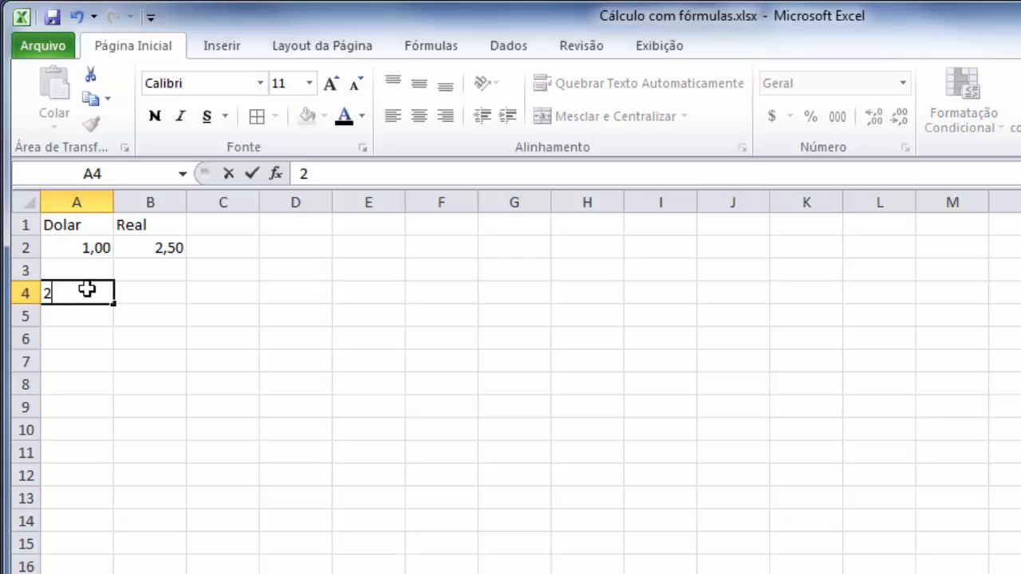
{"action": "type", "text": "0,00"}
{"action": "key", "text": "Tab"}
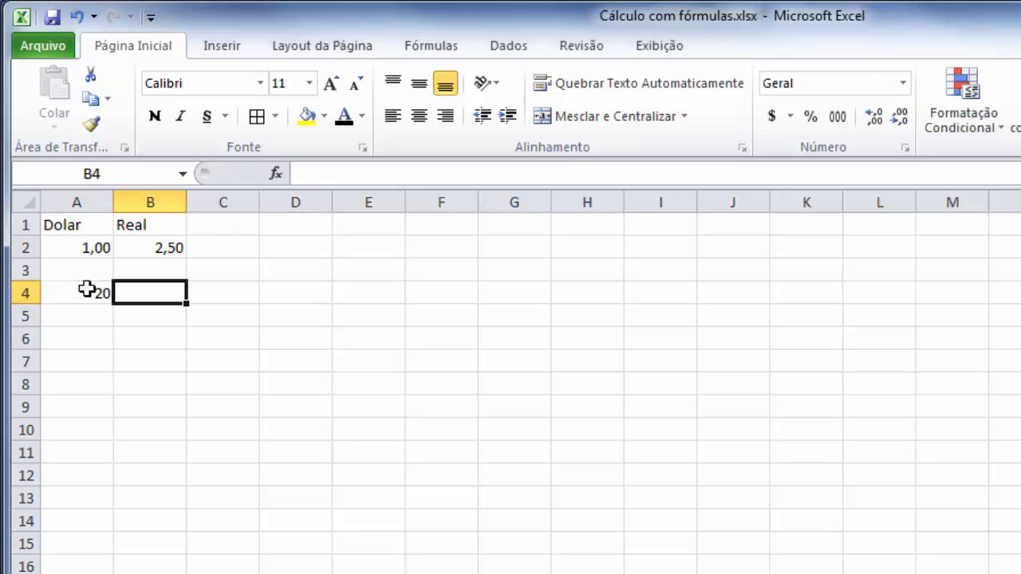
{"action": "key", "text": "Return"}
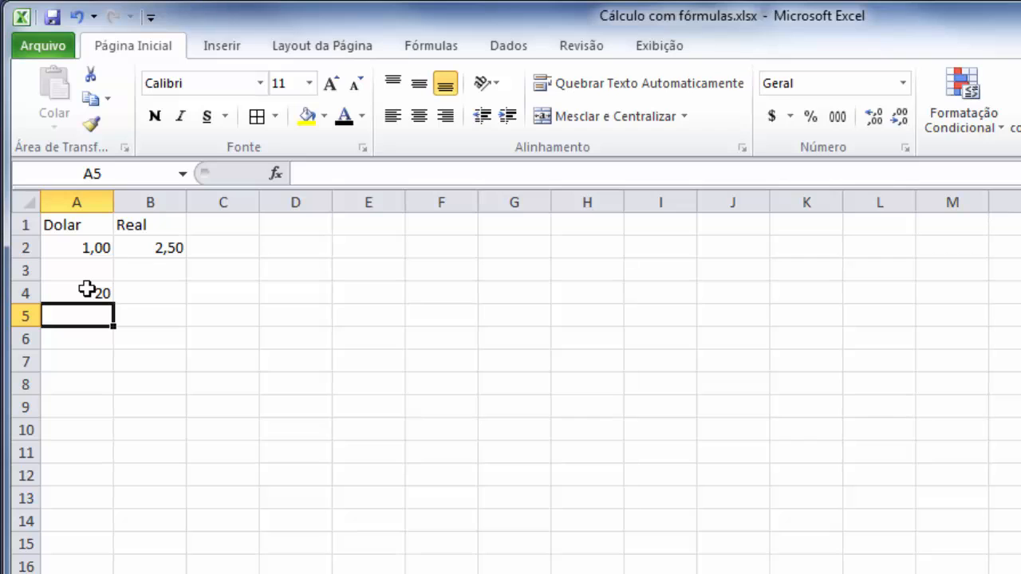
Enter the dollar amounts 30 in A5 and 50 in A6, leaving B5 and B6 empty.
{"action": "type", "text": "30"}
{"action": "key", "text": "Tab"}
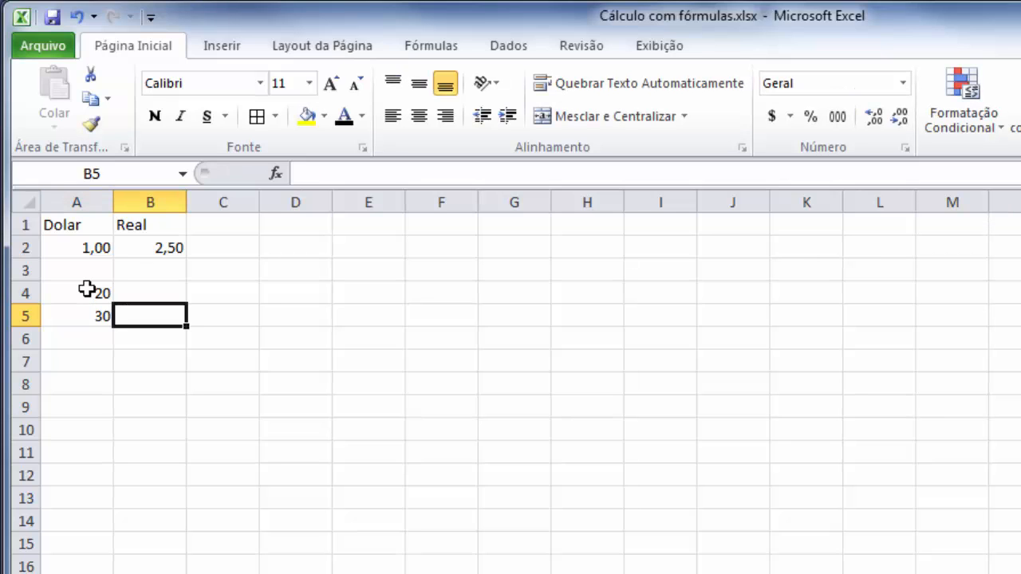
{"action": "key", "text": "Return"}
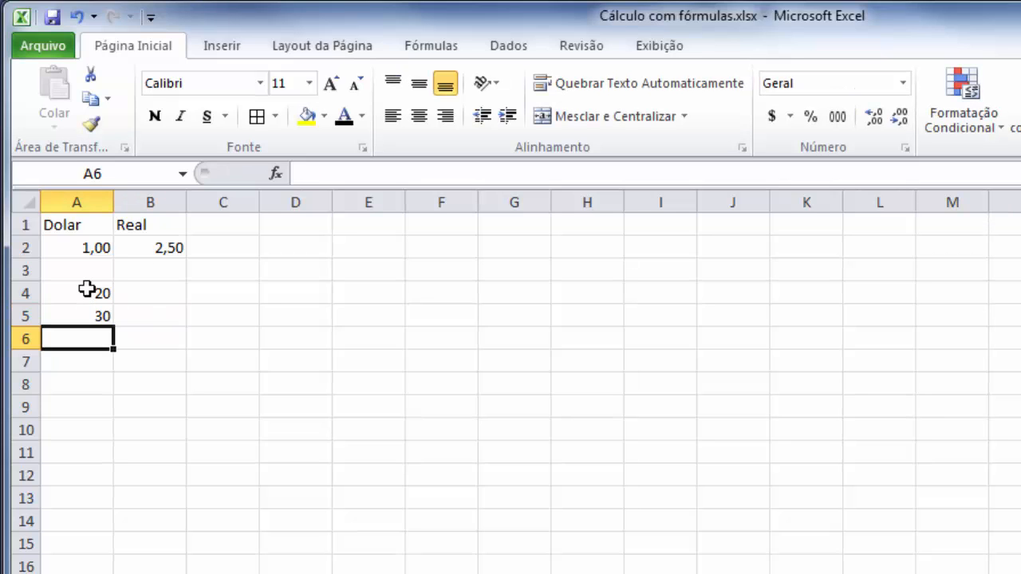
{"action": "type", "text": "50"}
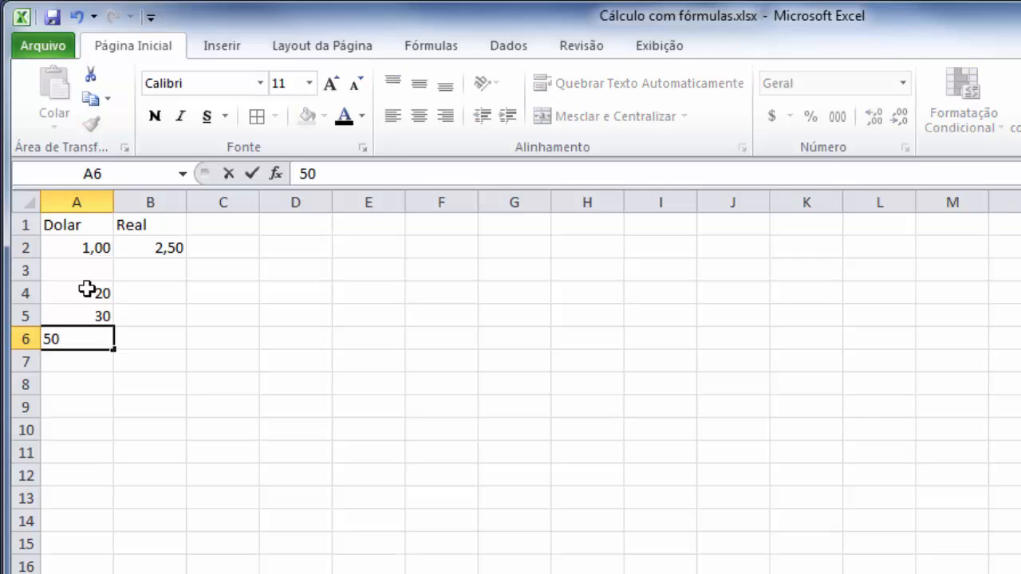
{"action": "key", "text": "Tab"}
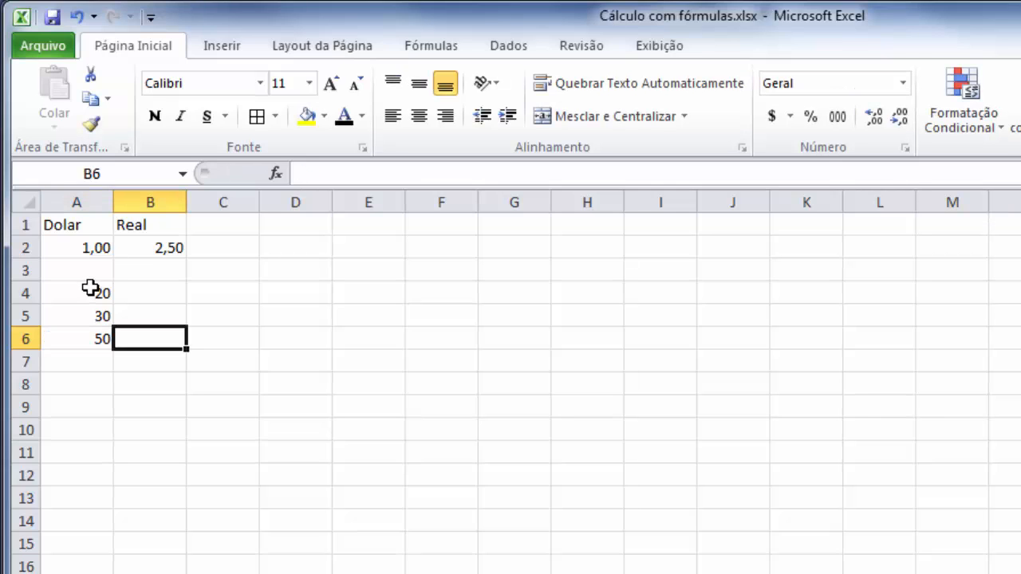
Enter the formula =A4*B2 in B4 to convert the first dollar amount to reais.
{"action": "left_click", "coordinate": [158, 292]}
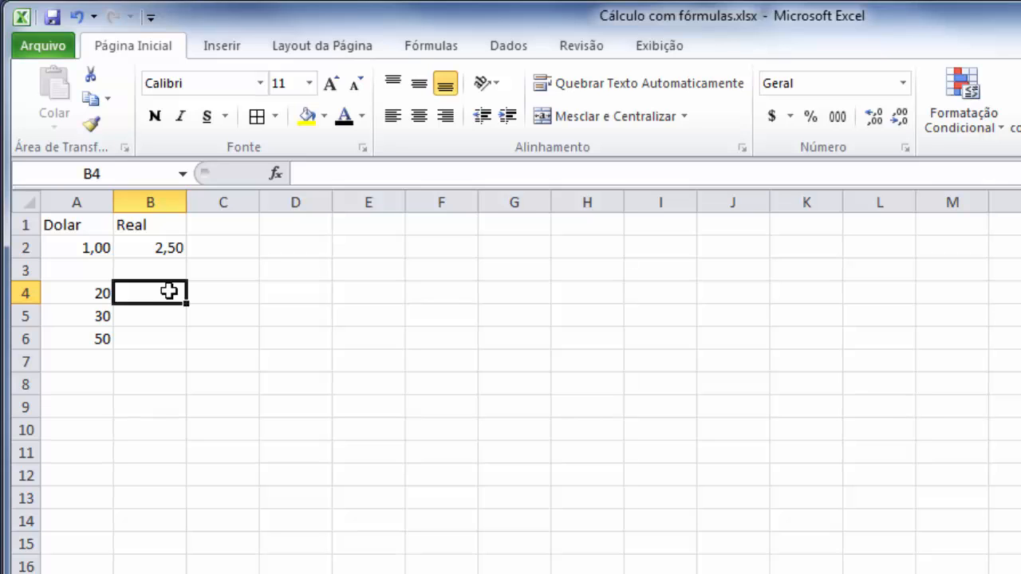
{"action": "type", "text": "="}
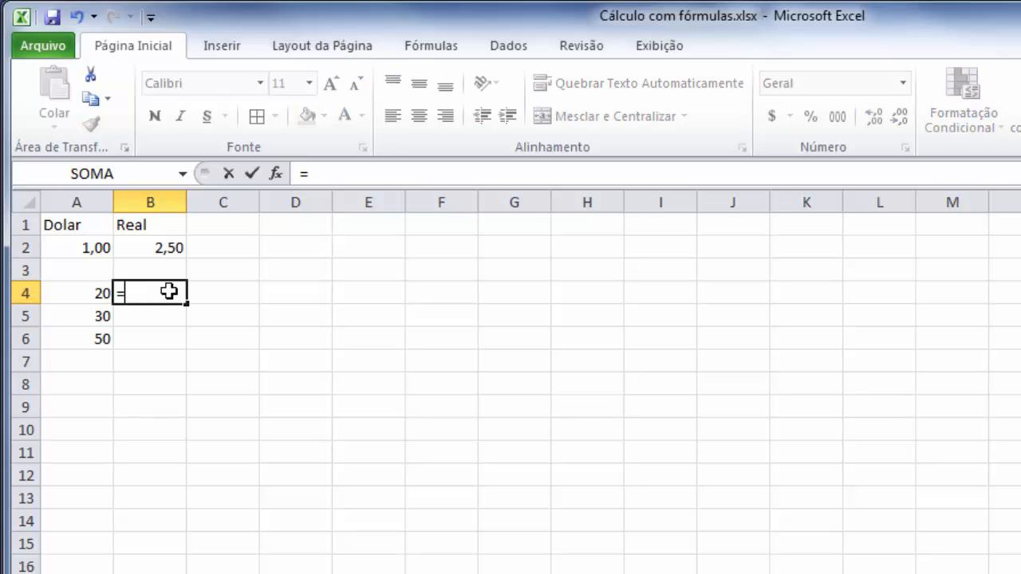
{"action": "left_click", "coordinate": [90, 296]}
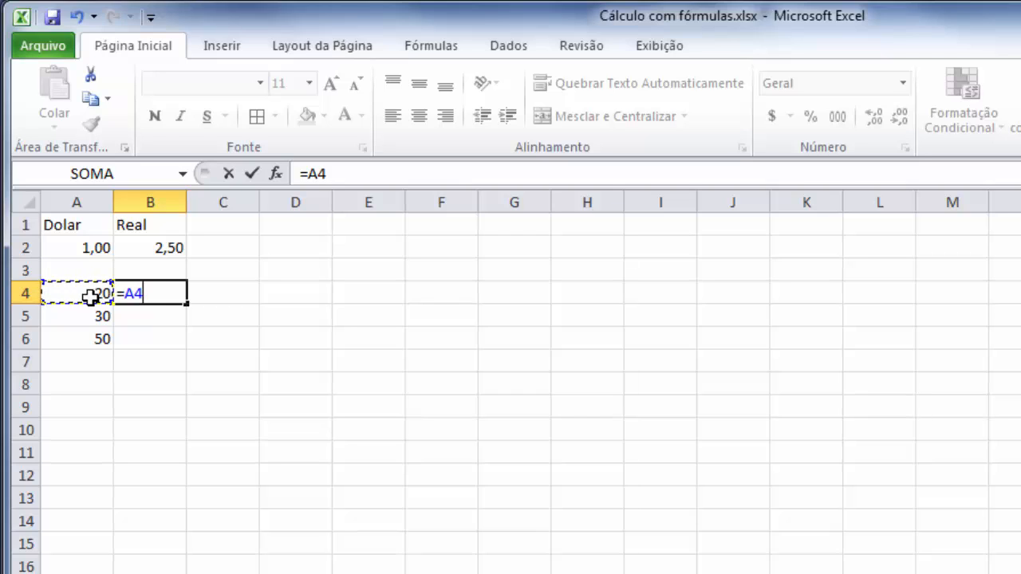
{"action": "type", "text": "*"}
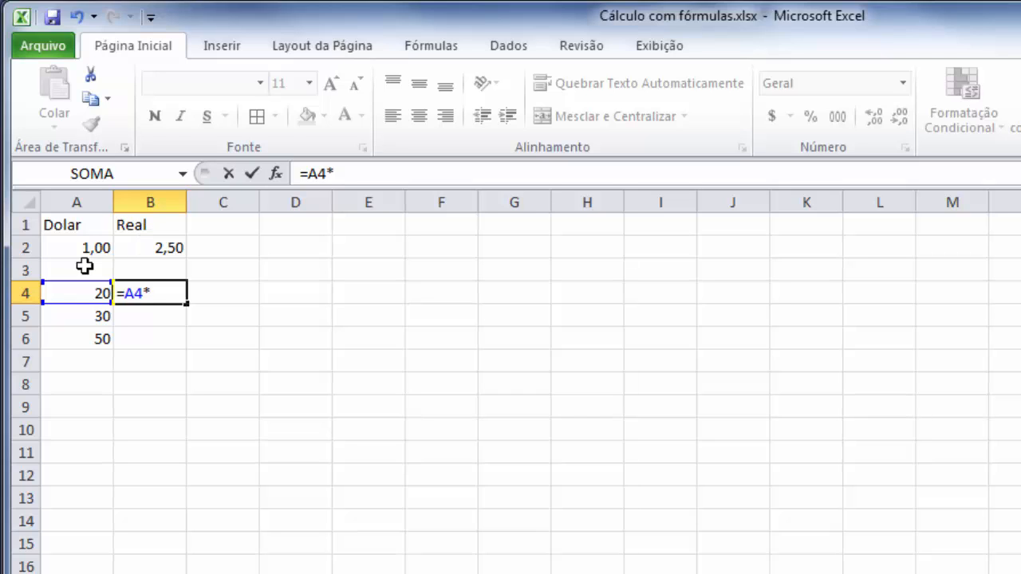
{"action": "left_click", "coordinate": [155, 249]}
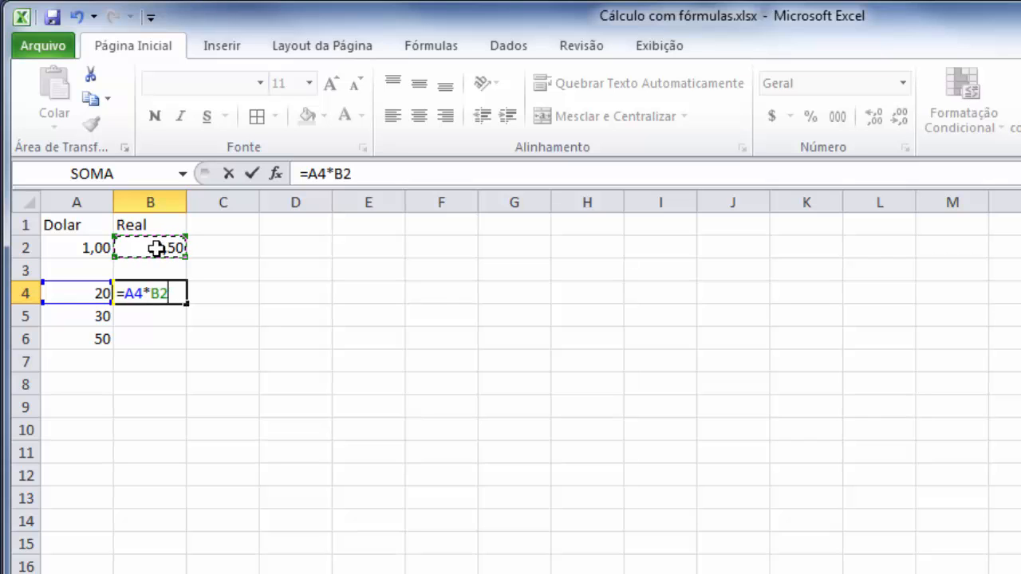
{"action": "key", "text": "Return"}
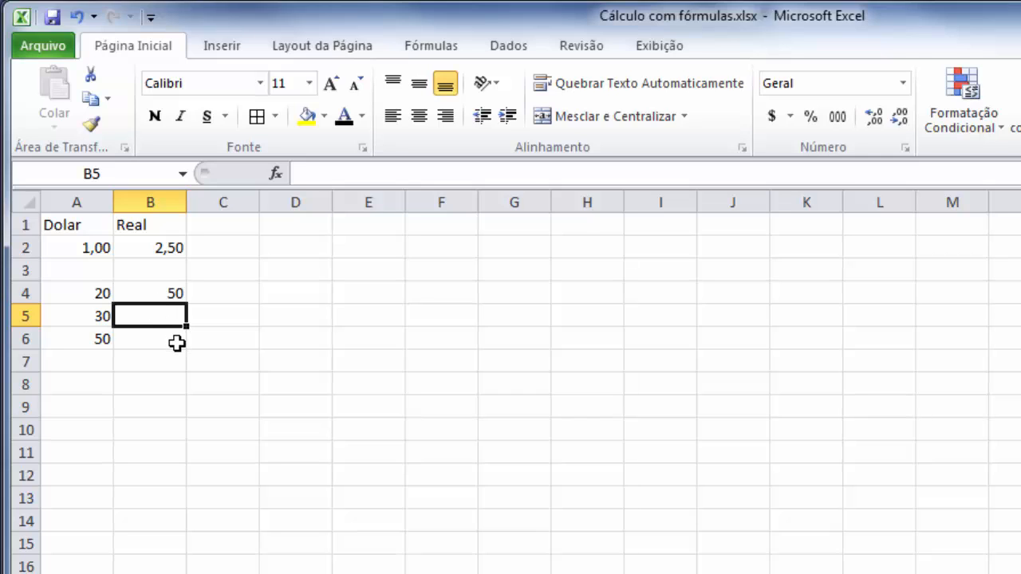
Try copying the B4 formula down to B6, check the copy in B5, and clear B5:B6.
{"action": "left_click", "coordinate": [169, 291]}
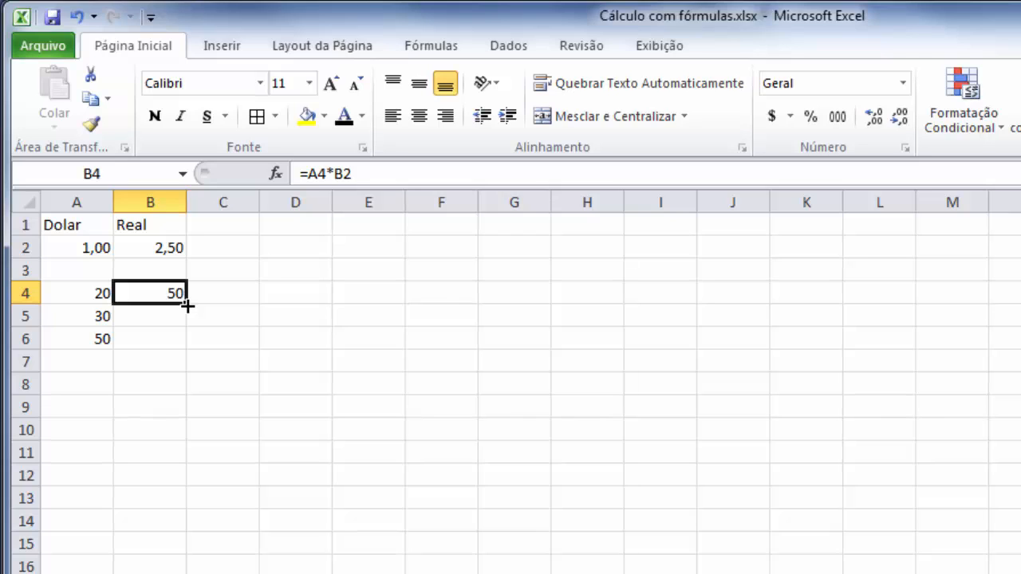
{"action": "left_click_drag", "start_coordinate": [187, 305], "coordinate": [188, 343]}
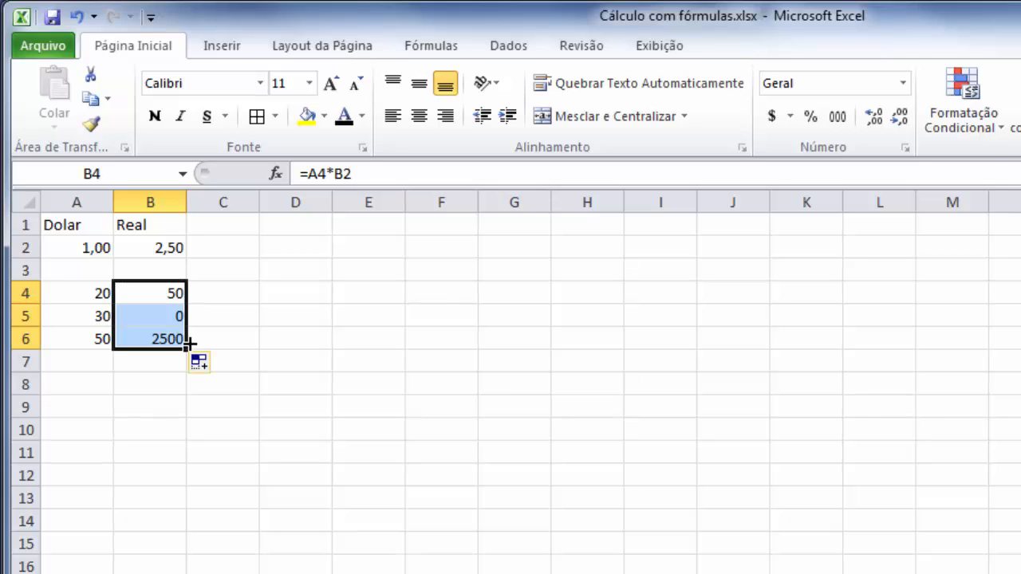
{"action": "left_click", "coordinate": [156, 316]}
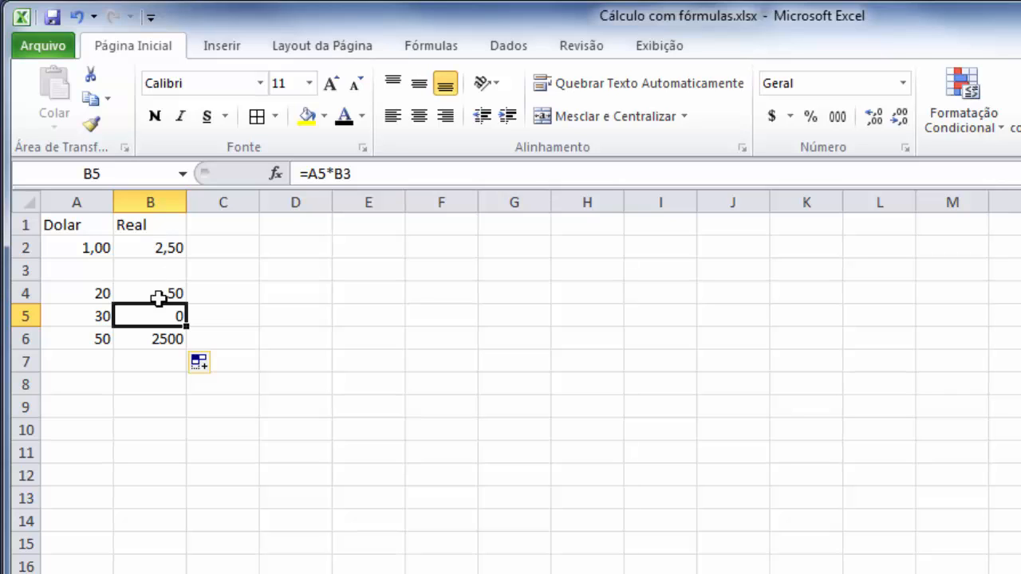
{"action": "left_click_drag", "start_coordinate": [159, 315], "coordinate": [163, 336]}
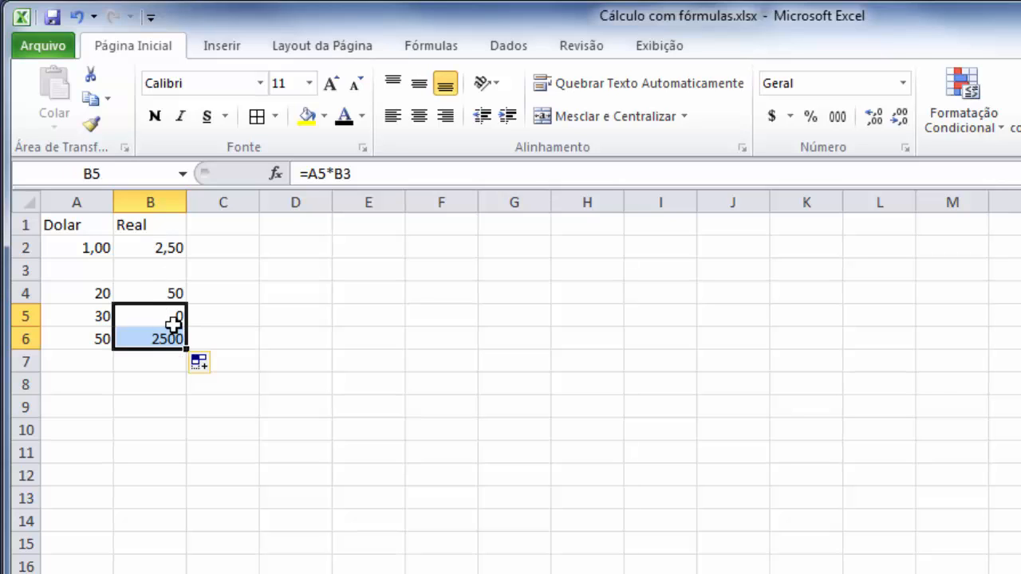
{"action": "key", "text": "Delete"}
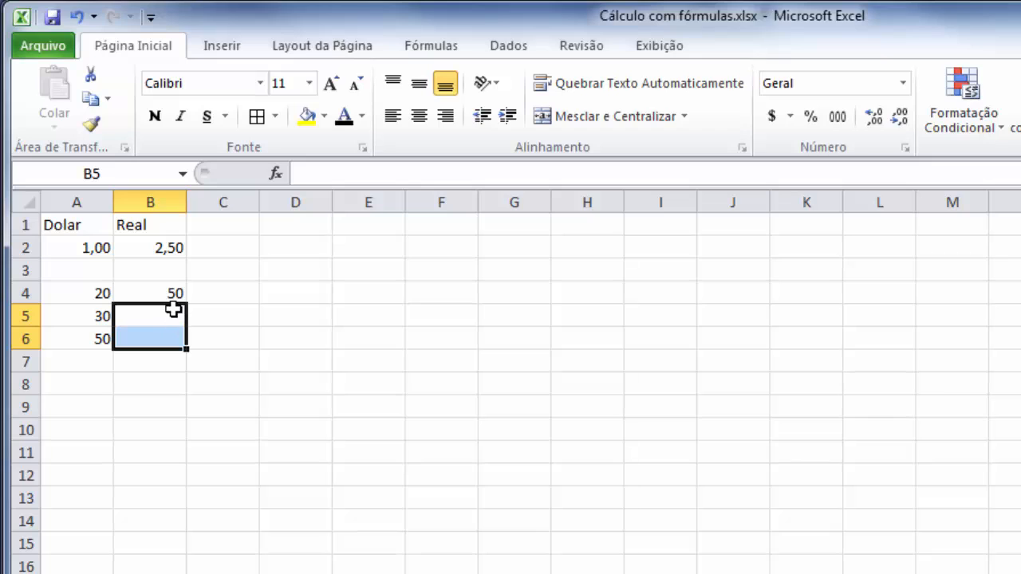
Make the exchange rate reference in B4 absolute so the formula reads =A4*$B$2.
{"action": "left_click", "coordinate": [159, 292]}
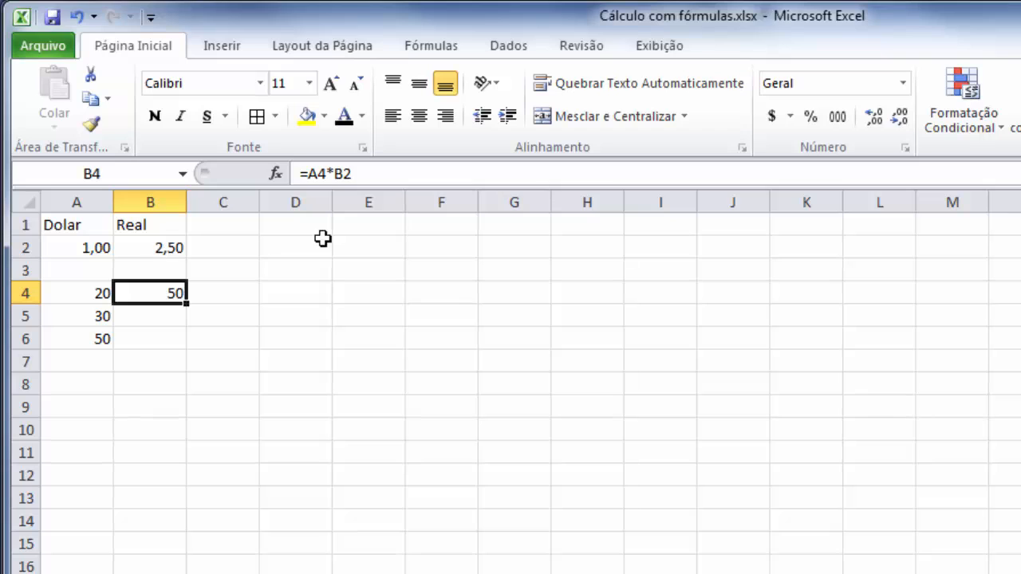
{"action": "left_click", "coordinate": [342, 173]}
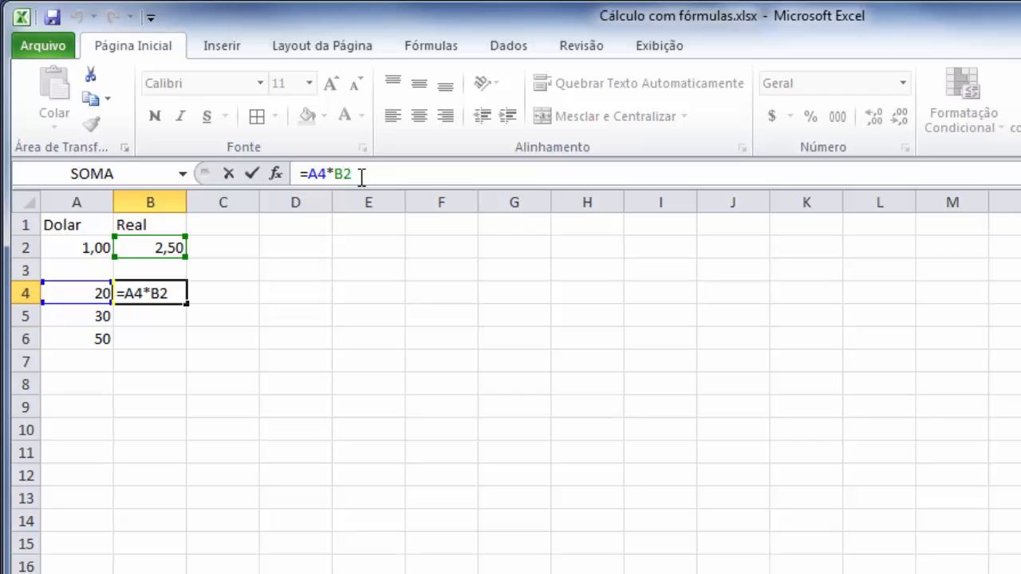
{"action": "key", "text": "F4"}
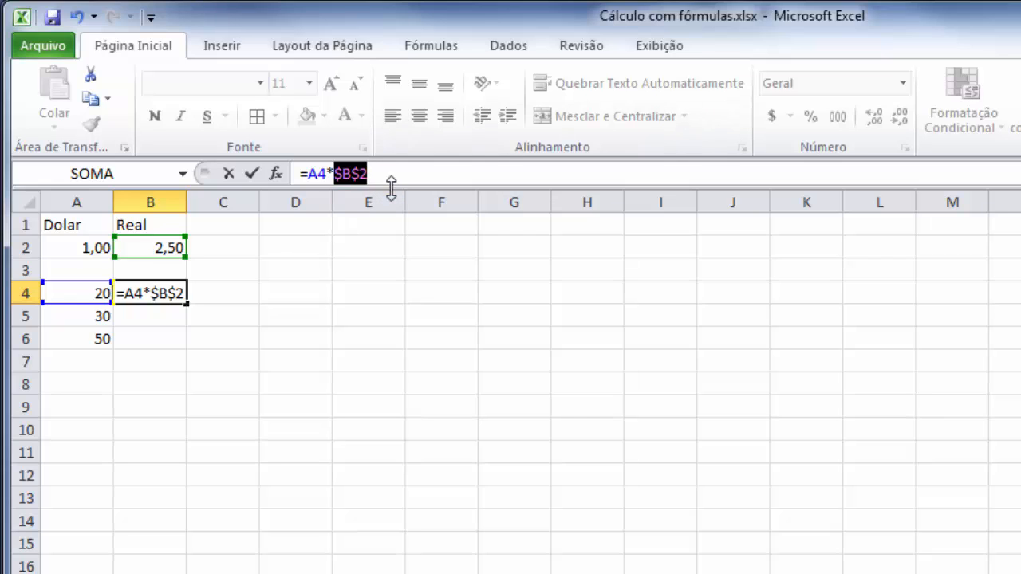
{"action": "key", "text": "Return"}
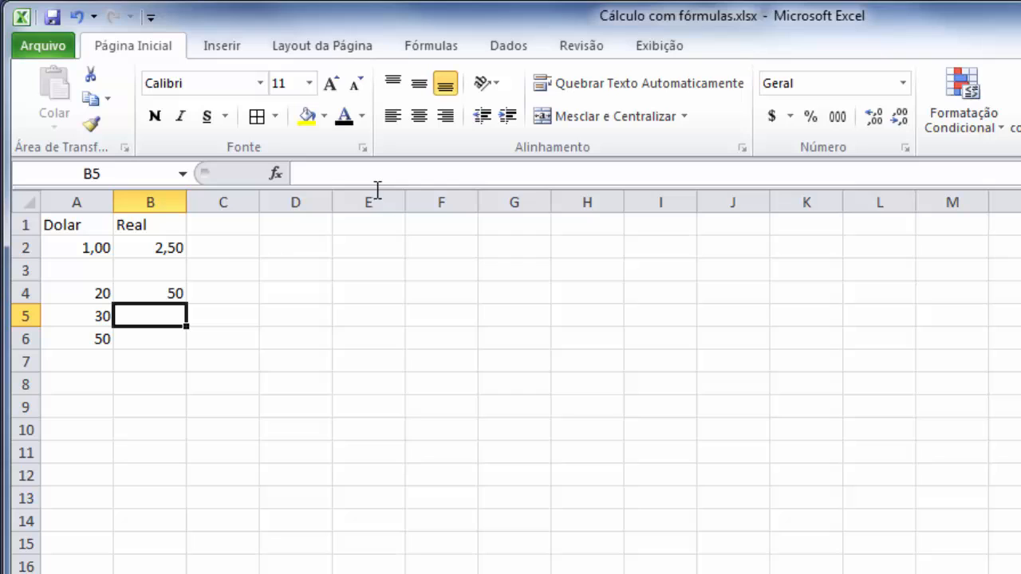
Copy the B4 formula down to B6 and check the copied formulas in B5 and B6.
{"action": "left_click", "coordinate": [151, 291]}
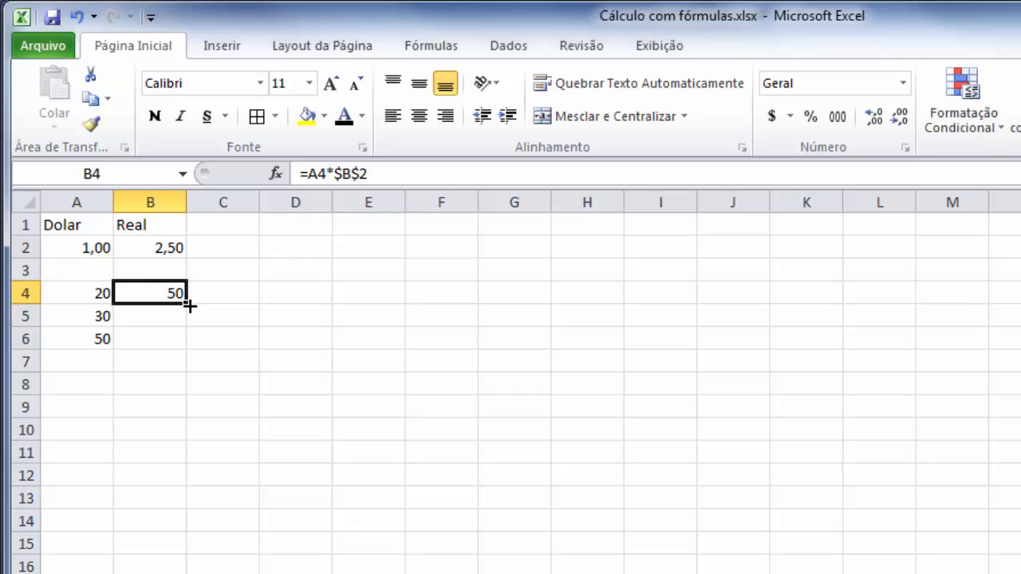
{"action": "left_click_drag", "start_coordinate": [188, 304], "coordinate": [188, 341]}
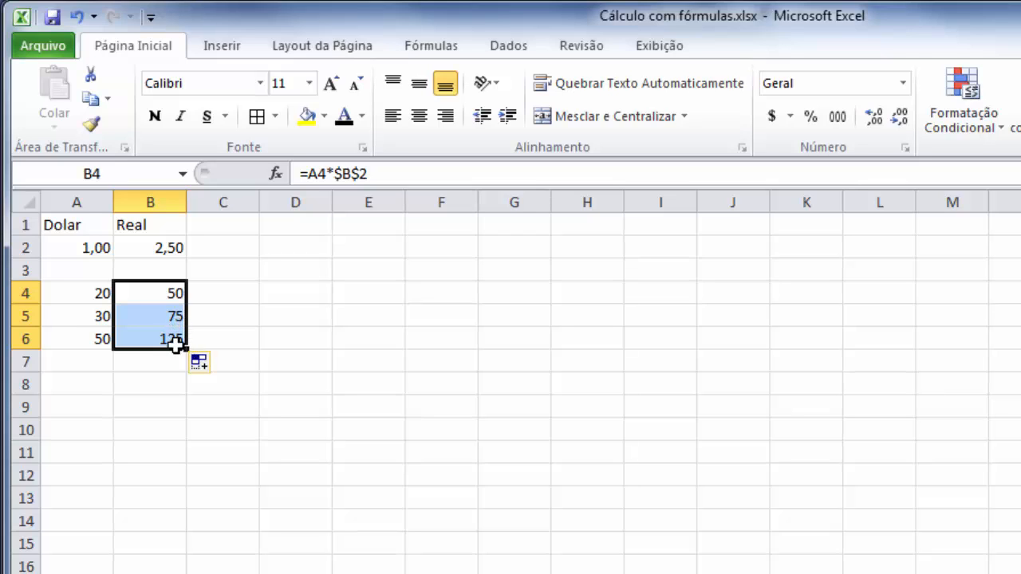
{"action": "left_click", "coordinate": [154, 317]}
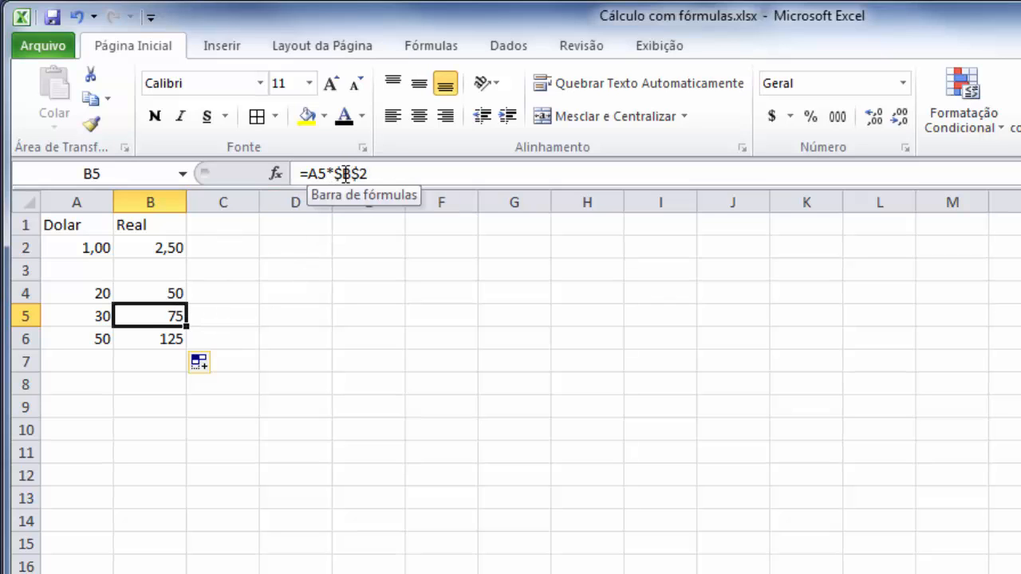
{"action": "left_click", "coordinate": [169, 335]}
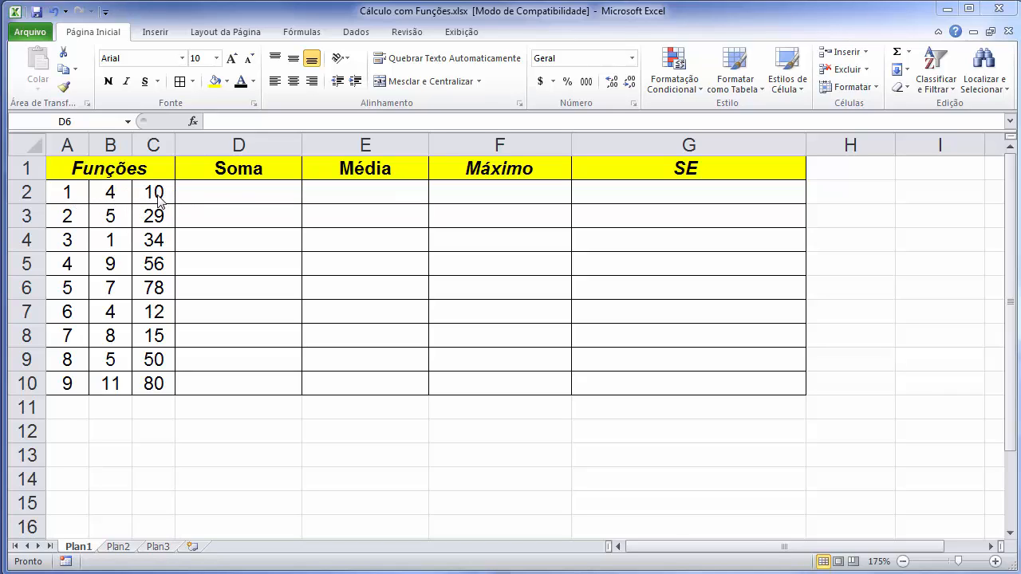
In the workbook Cálculo com Funções.xlsx, insert the SOMA function over A2:C2 in D2 and copy it down to D10.
{"action": "left_click", "coordinate": [233, 195]}
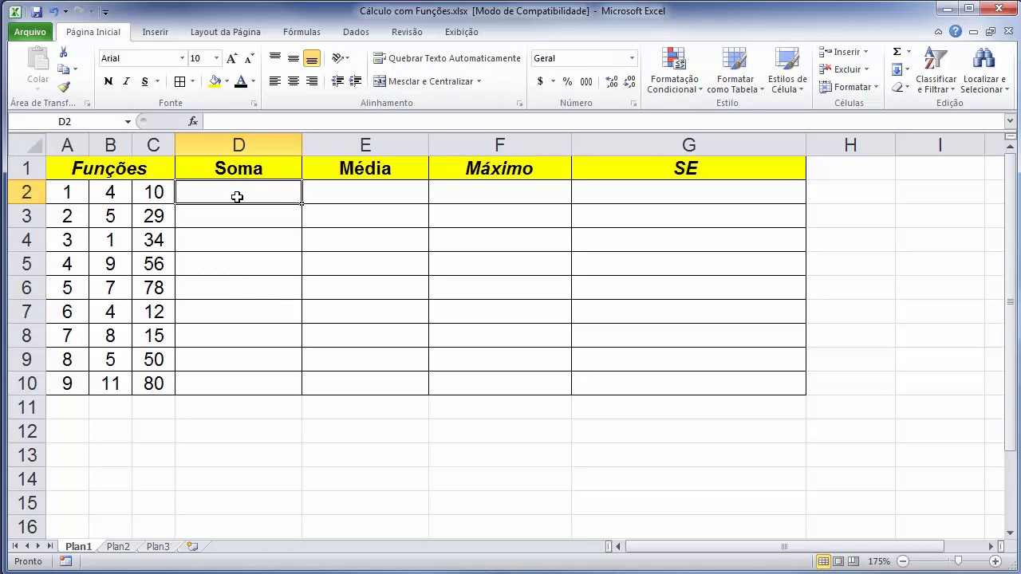
{"action": "left_click", "coordinate": [314, 40]}
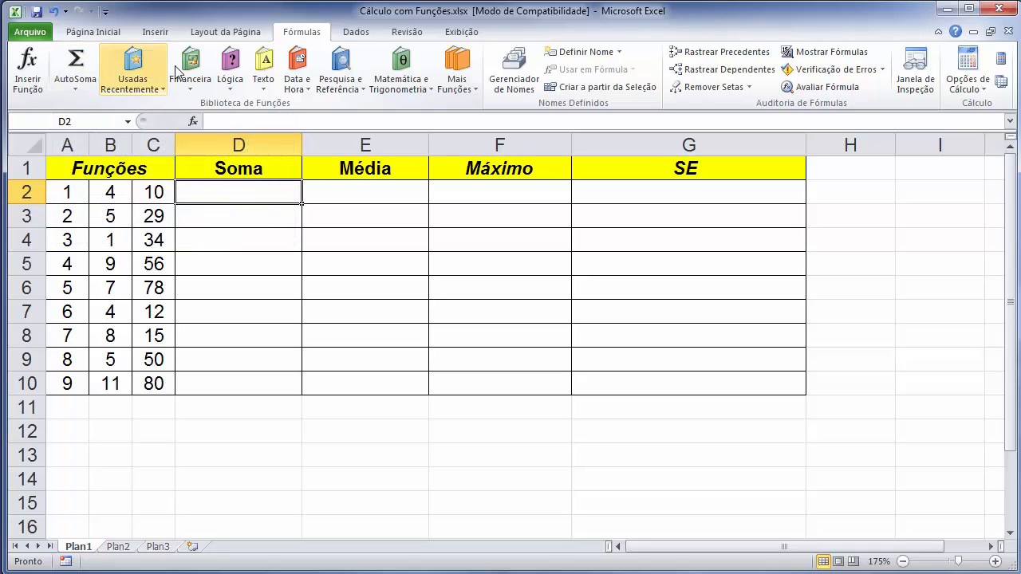
{"action": "left_click", "coordinate": [38, 74]}
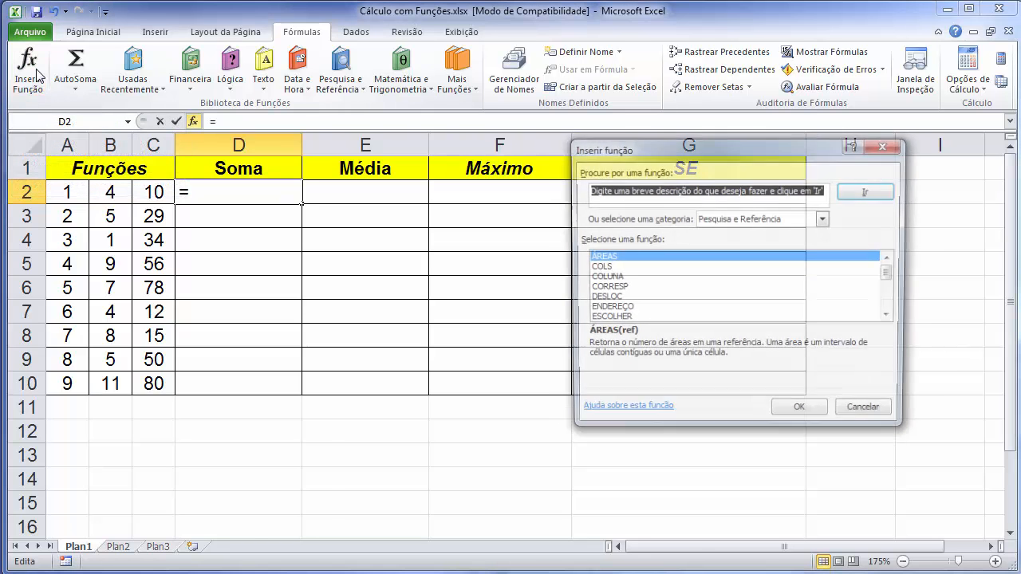
{"action": "left_click_drag", "start_coordinate": [711, 148], "coordinate": [474, 118]}
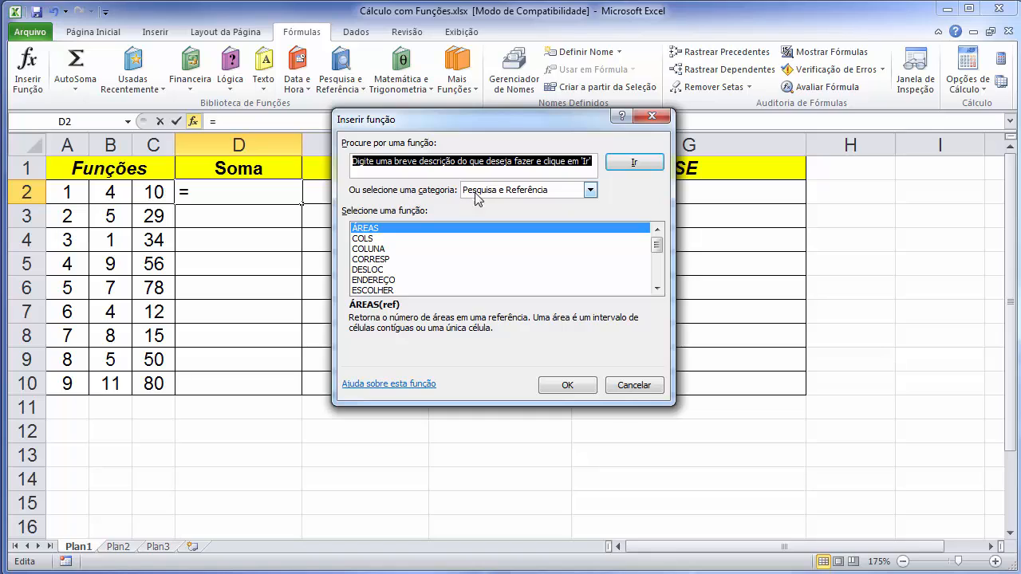
{"action": "left_click", "coordinate": [591, 192]}
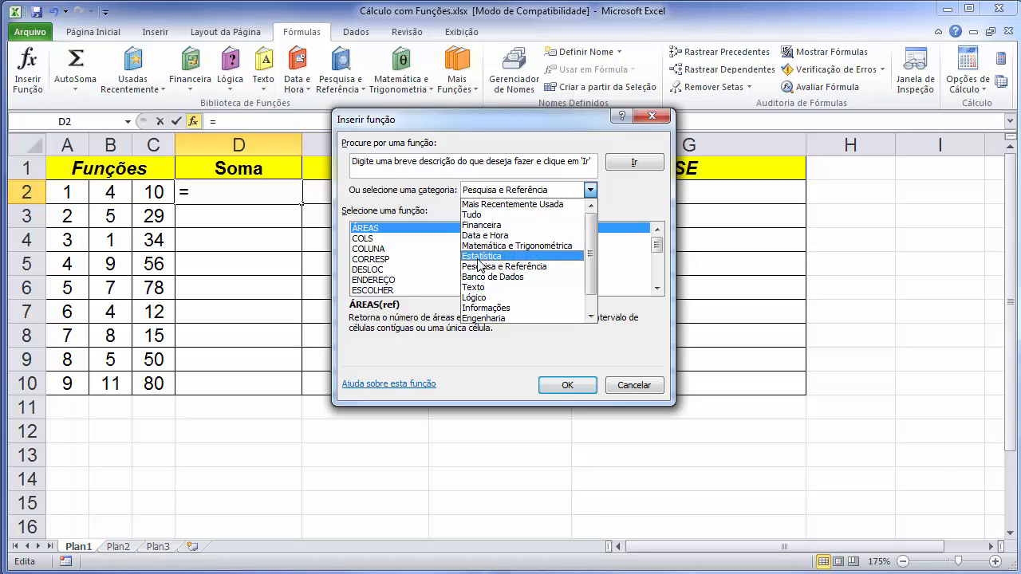
{"action": "left_click", "coordinate": [490, 205]}
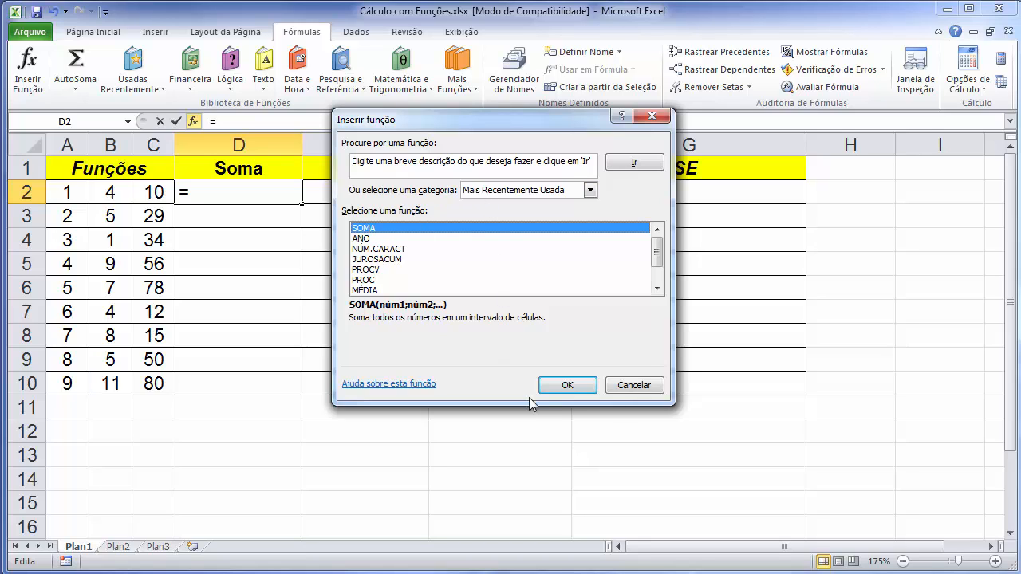
{"action": "left_click", "coordinate": [557, 386]}
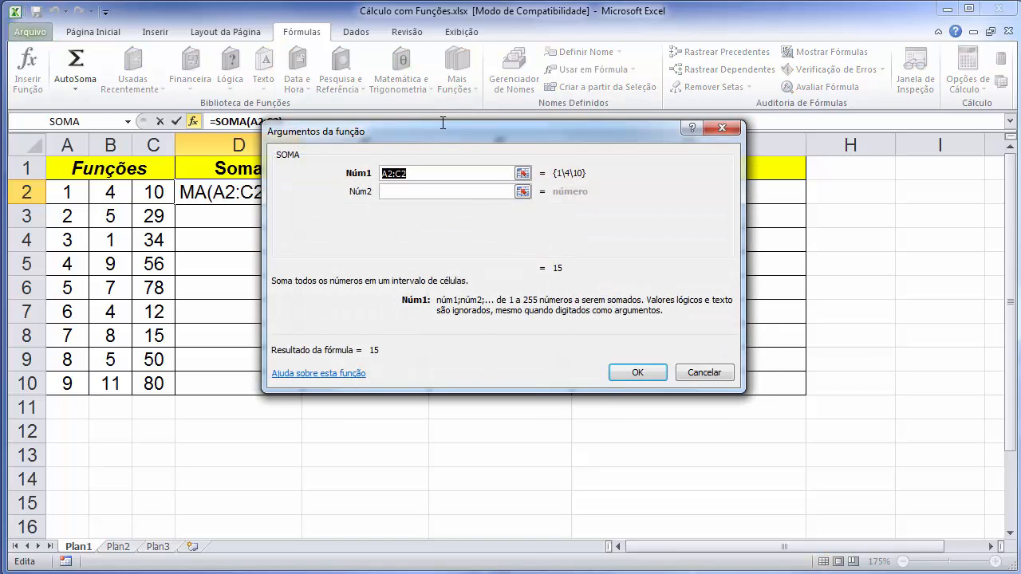
{"action": "left_click_drag", "start_coordinate": [438, 130], "coordinate": [539, 215]}
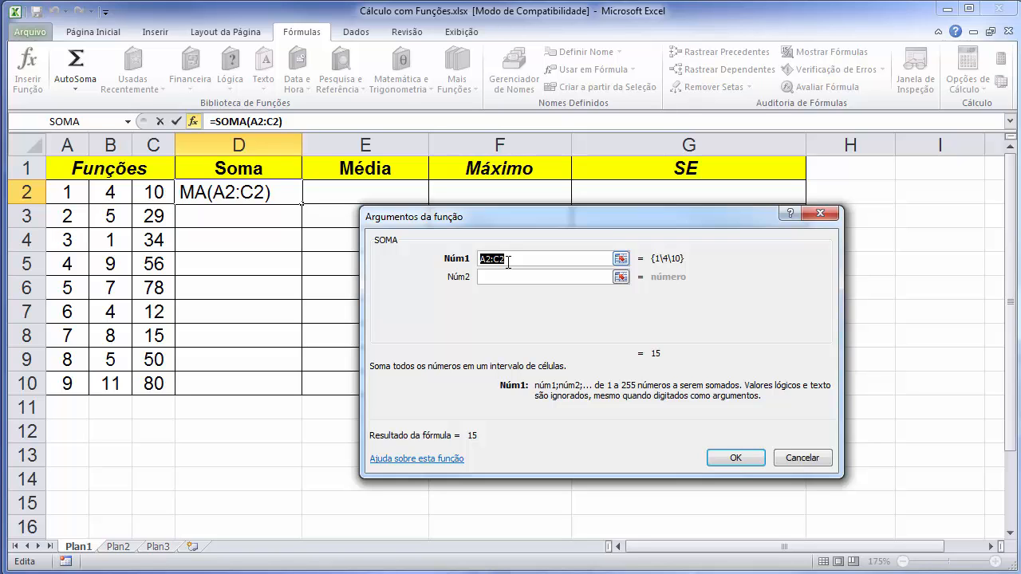
{"action": "left_click", "coordinate": [735, 458]}
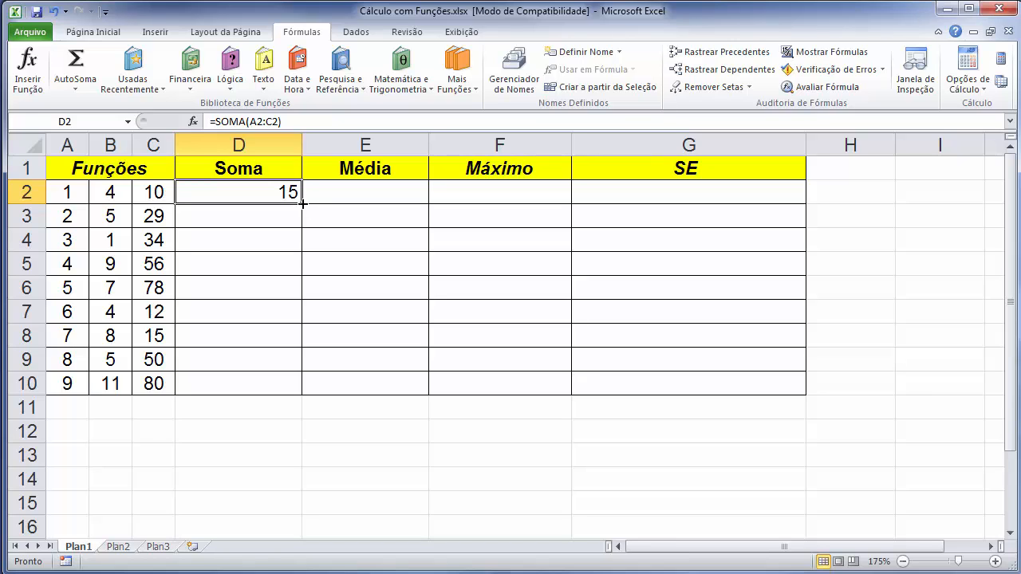
{"action": "left_click_drag", "start_coordinate": [303, 203], "coordinate": [299, 386]}
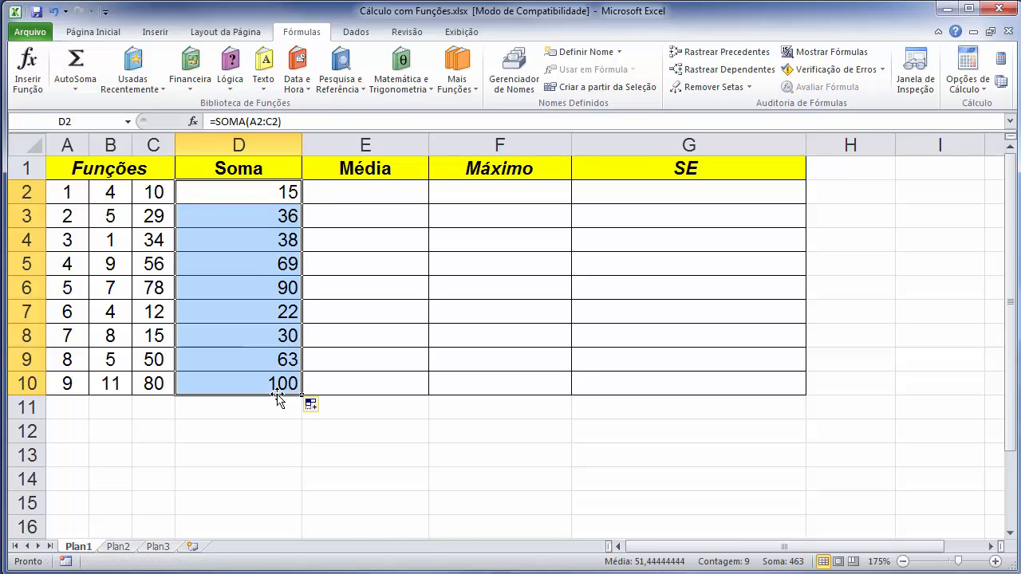
Insert the MÉDIA function over A2:C2 in E2 and copy it down to E10.
{"action": "left_click", "coordinate": [380, 195]}
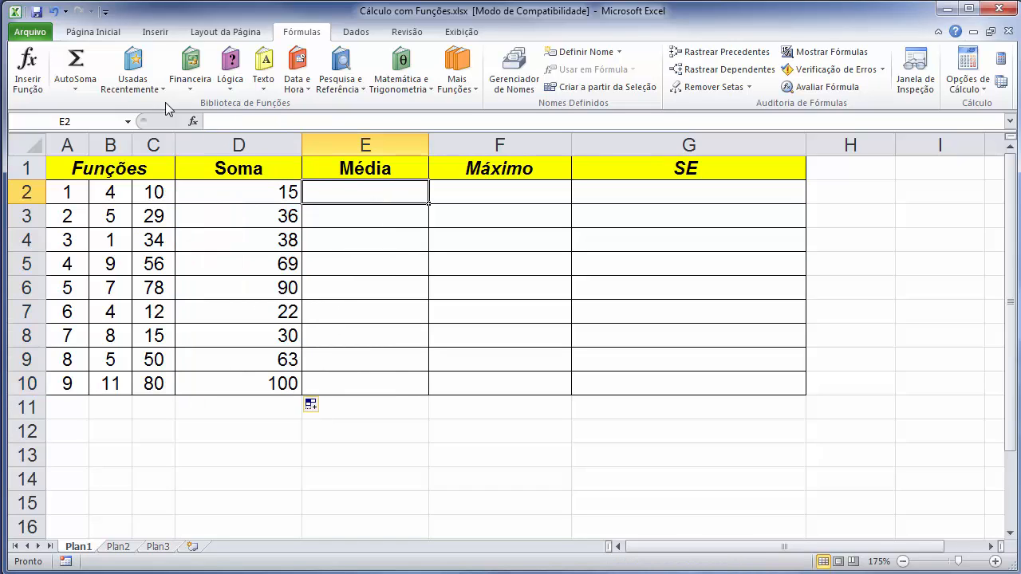
{"action": "left_click", "coordinate": [28, 77]}
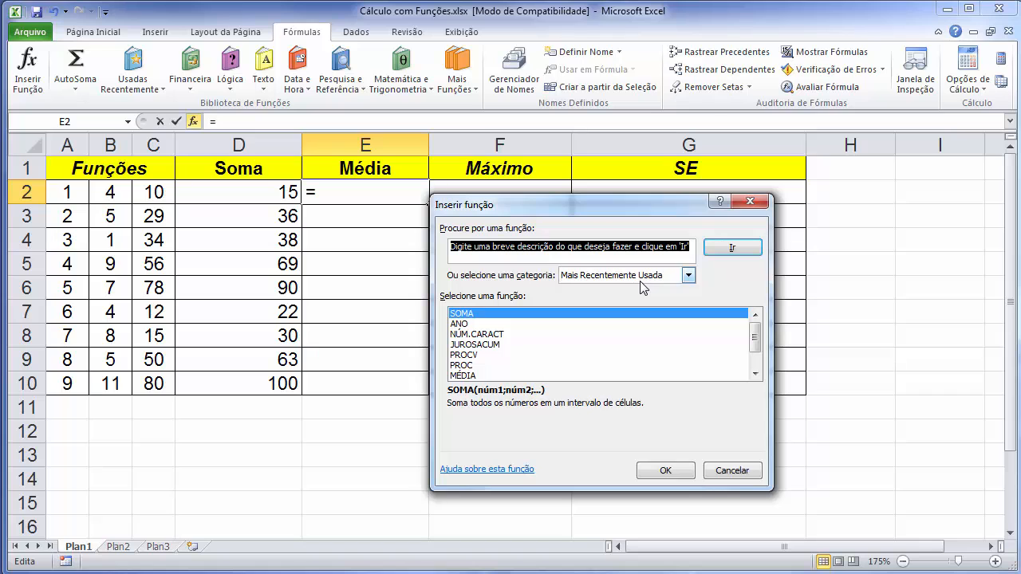
{"action": "left_click", "coordinate": [462, 375]}
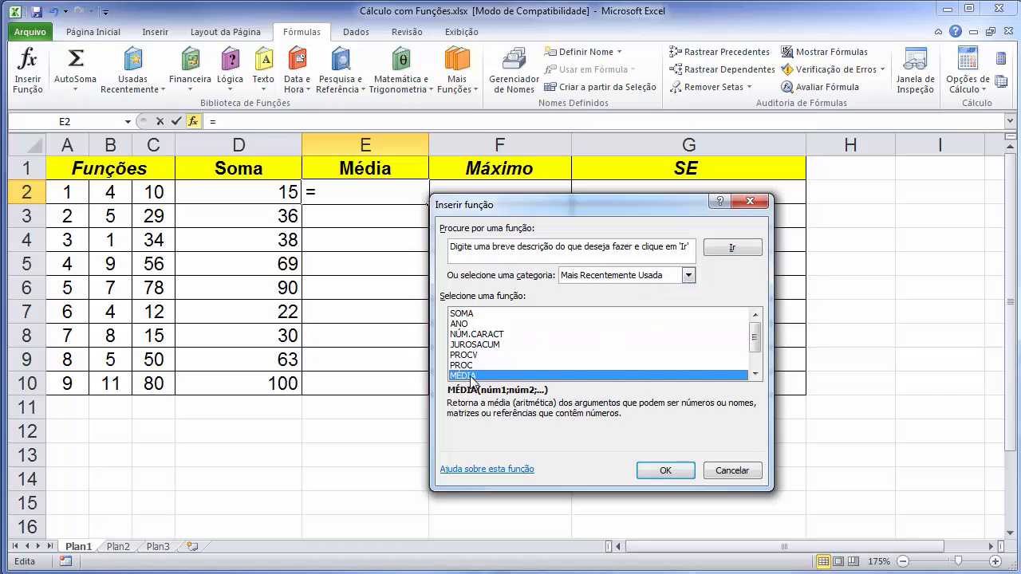
{"action": "left_click", "coordinate": [661, 471]}
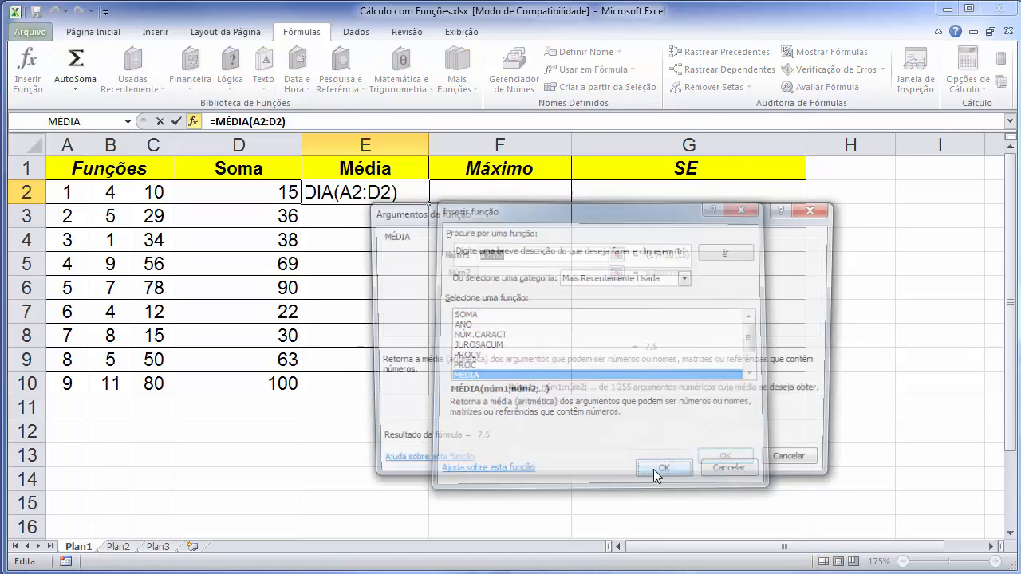
{"action": "left_click_drag", "start_coordinate": [482, 213], "coordinate": [533, 203]}
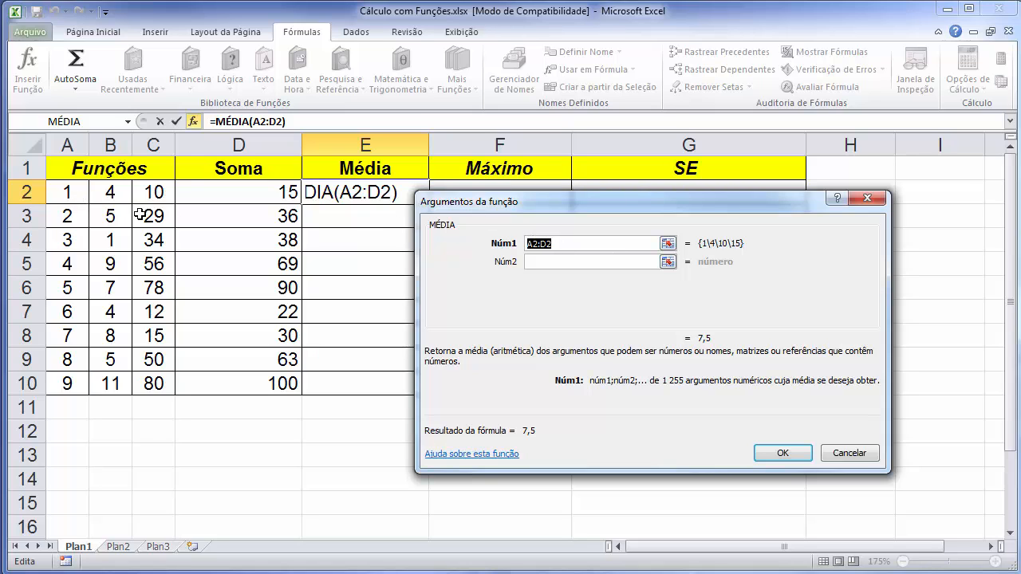
{"action": "left_click", "coordinate": [71, 192]}
{"action": "left_click_drag", "start_coordinate": [73, 192], "coordinate": [149, 192]}
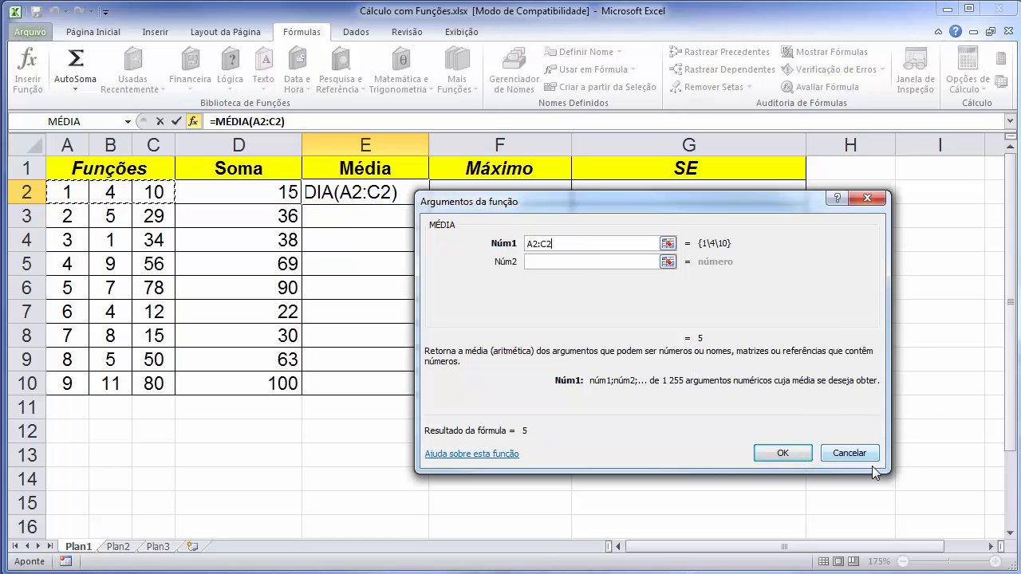
{"action": "left_click", "coordinate": [780, 452]}
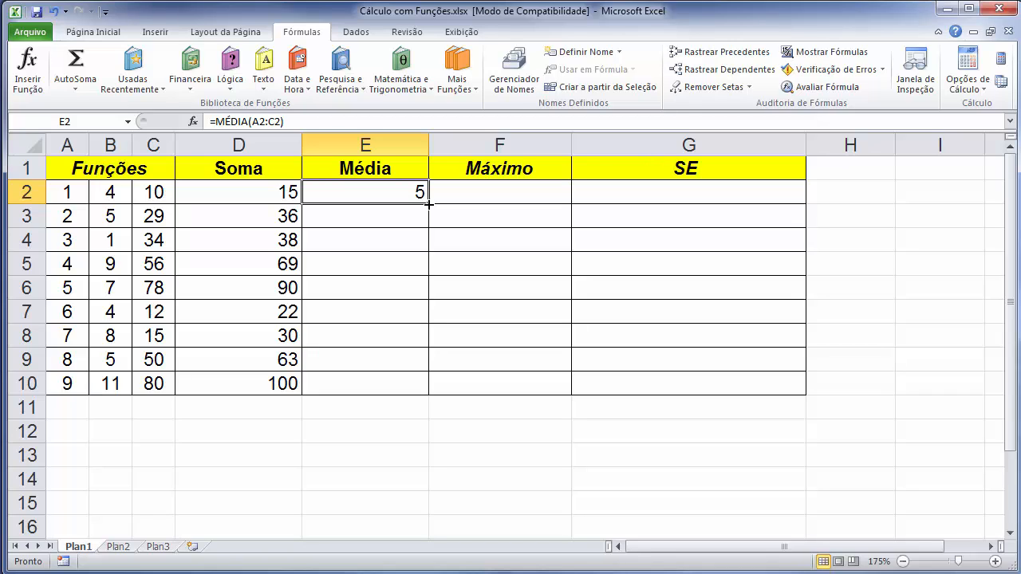
{"action": "left_click_drag", "start_coordinate": [428, 204], "coordinate": [420, 390]}
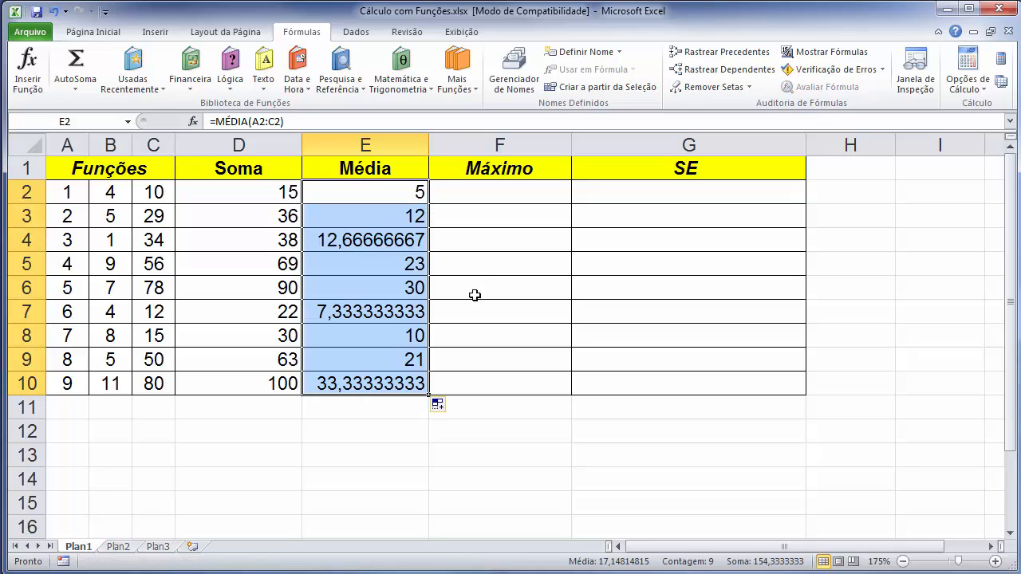
Start a function in F2, choosing MÁXIMO from the Tudo category.
{"action": "left_click", "coordinate": [496, 194]}
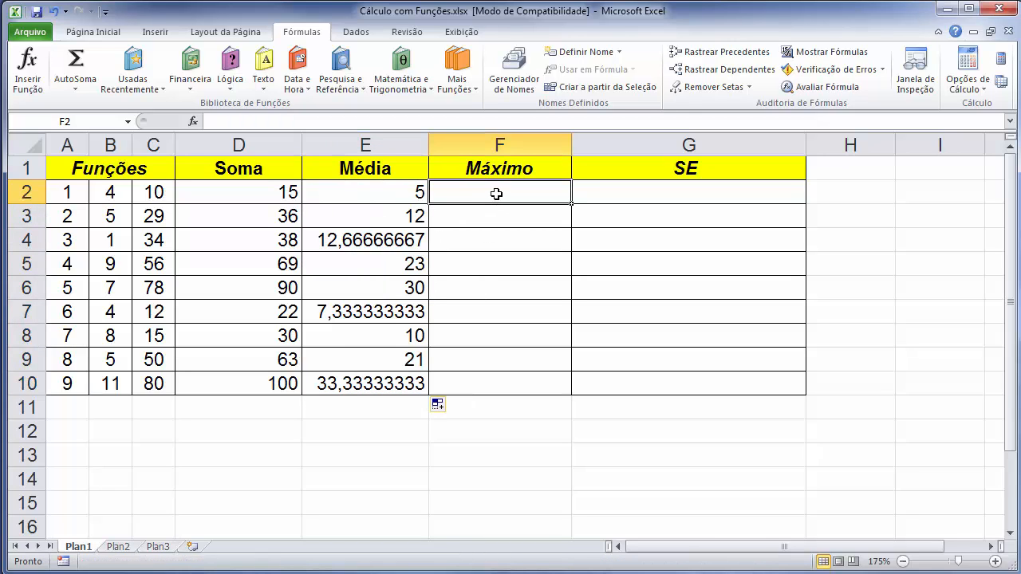
{"action": "left_click", "coordinate": [29, 80]}
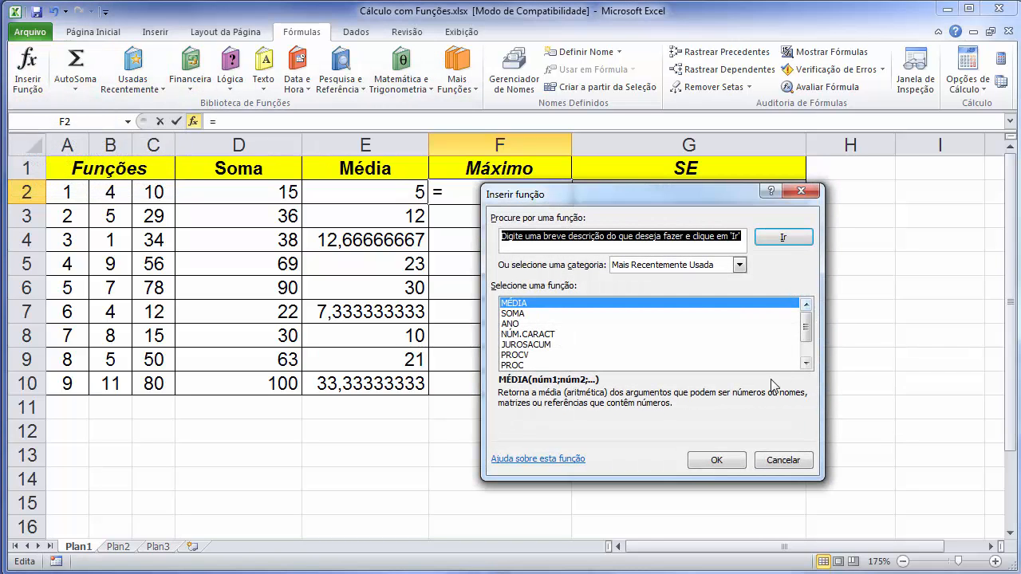
{"action": "left_click", "coordinate": [807, 365]}
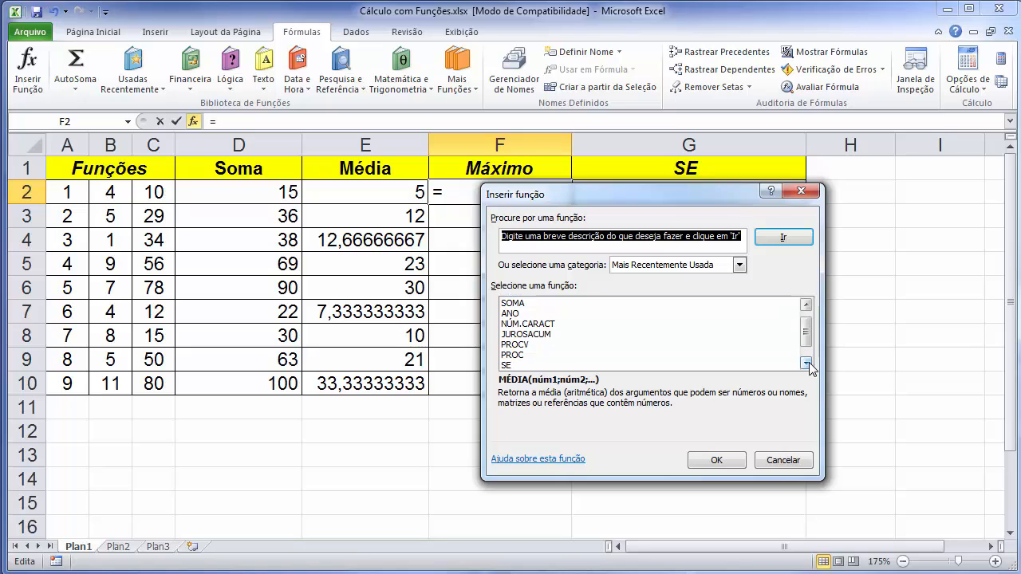
{"action": "left_click", "coordinate": [807, 364]}
{"action": "left_click", "coordinate": [807, 365]}
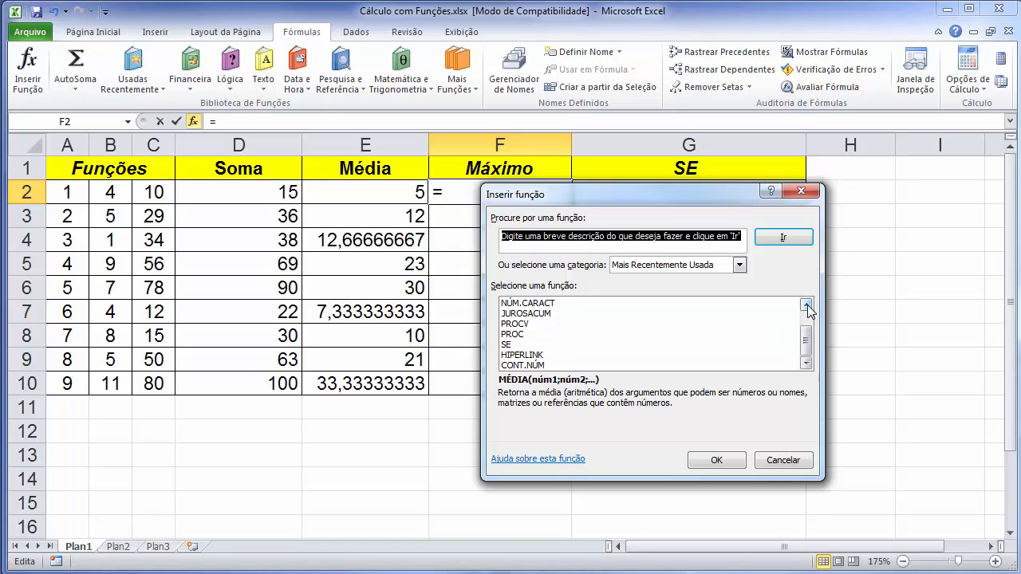
{"action": "left_click", "coordinate": [807, 306]}
{"action": "left_click", "coordinate": [807, 305]}
{"action": "left_click", "coordinate": [807, 306]}
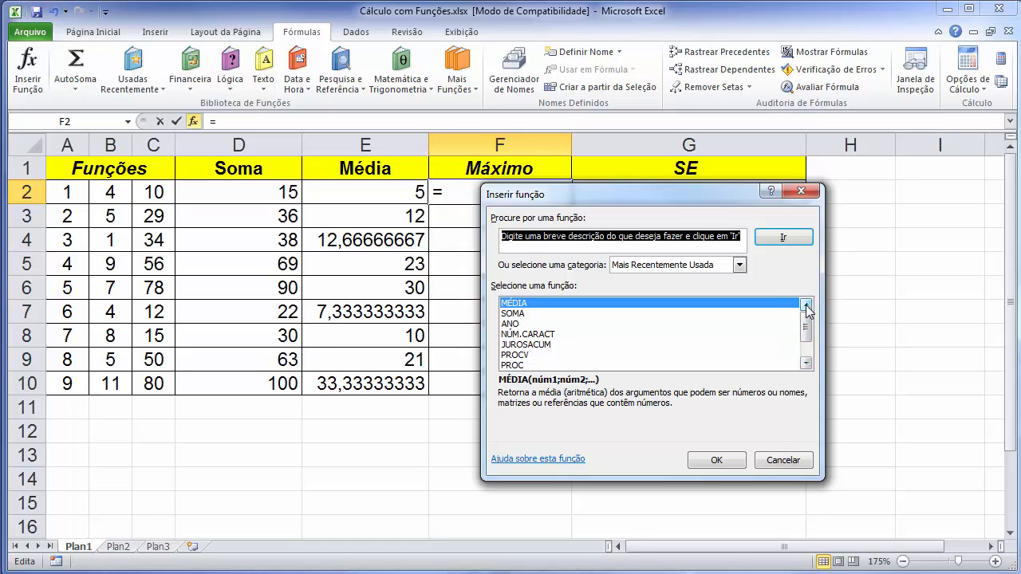
{"action": "left_click", "coordinate": [739, 265]}
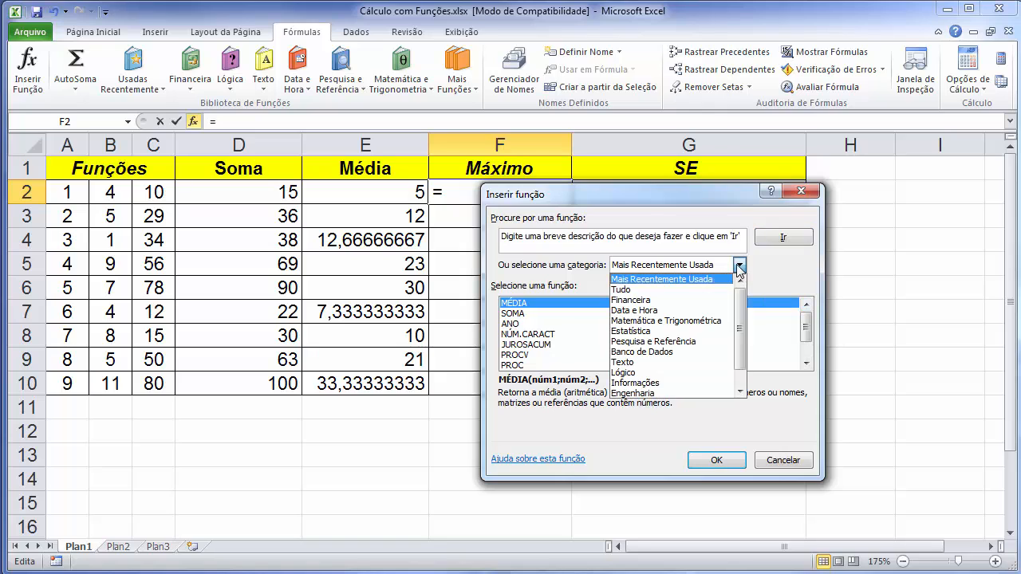
{"action": "left_click", "coordinate": [631, 290]}
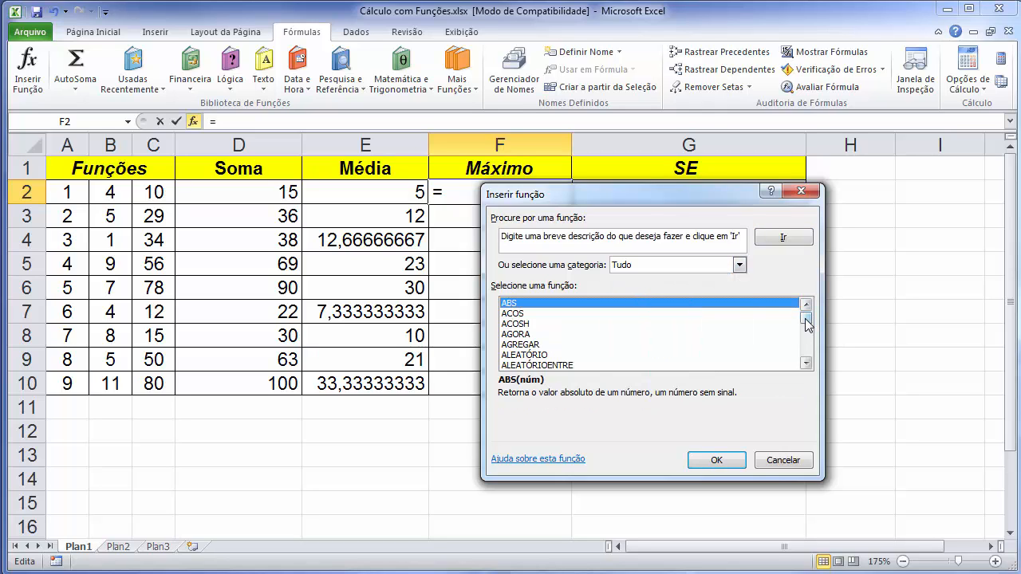
{"action": "left_click_drag", "start_coordinate": [807, 323], "coordinate": [808, 343]}
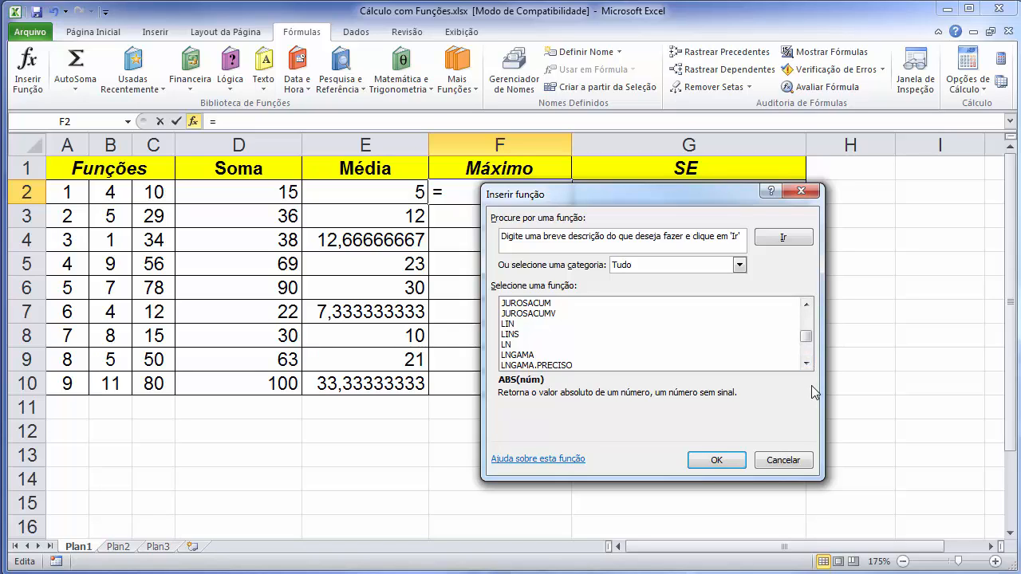
{"action": "key", "text": "m"}
{"action": "left_click", "coordinate": [806, 364]}
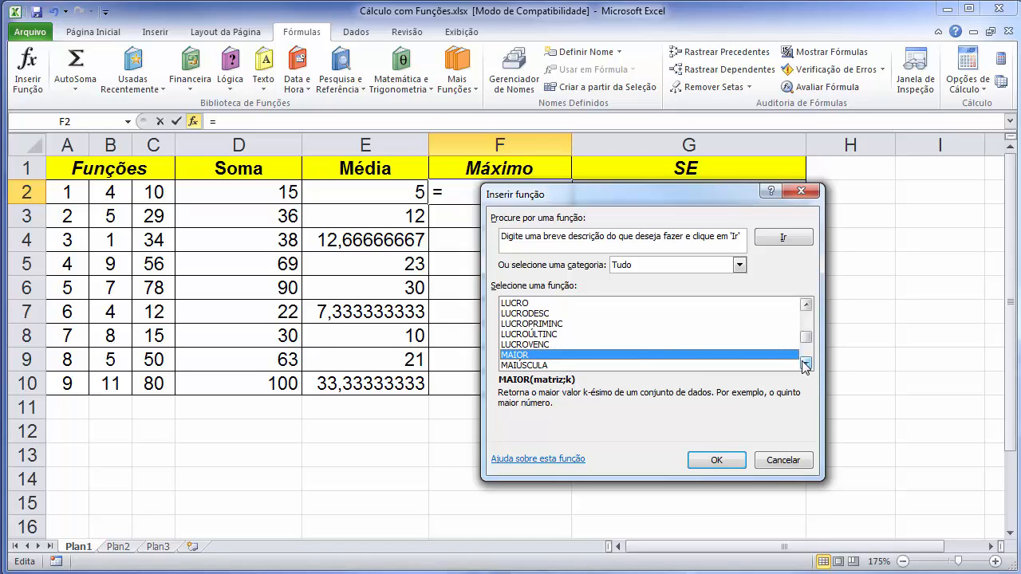
{"action": "left_click", "coordinate": [806, 365]}
{"action": "left_click", "coordinate": [806, 364]}
{"action": "left_click", "coordinate": [807, 365]}
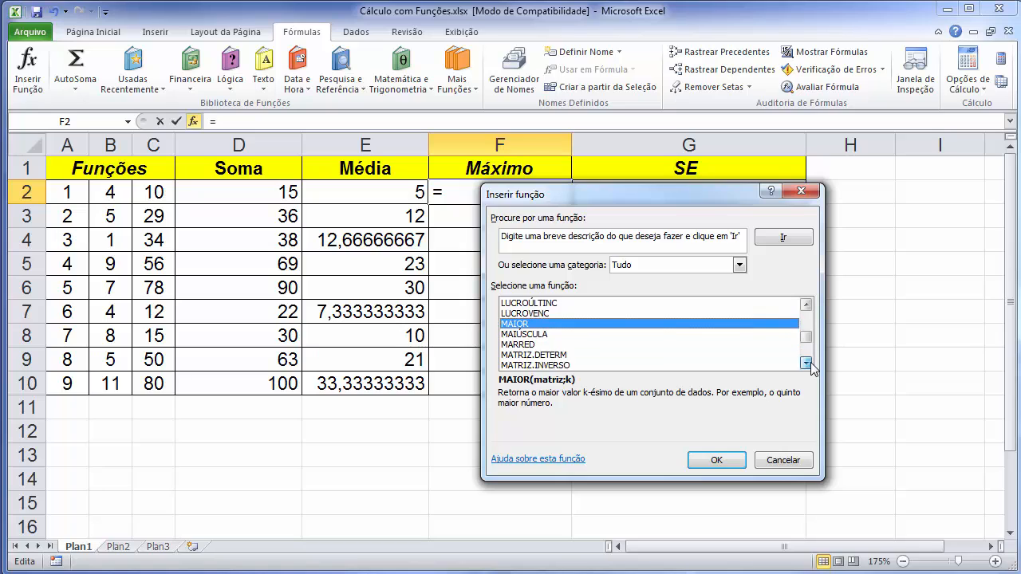
{"action": "left_click", "coordinate": [806, 364]}
{"action": "left_click", "coordinate": [806, 364]}
{"action": "left_click", "coordinate": [806, 365]}
{"action": "left_click", "coordinate": [517, 365]}
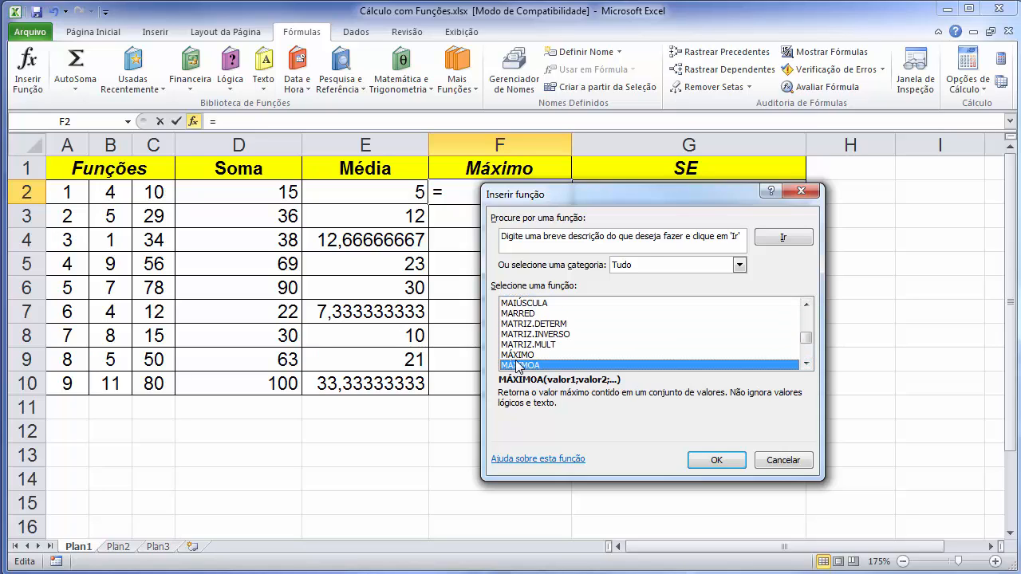
{"action": "left_click", "coordinate": [522, 355]}
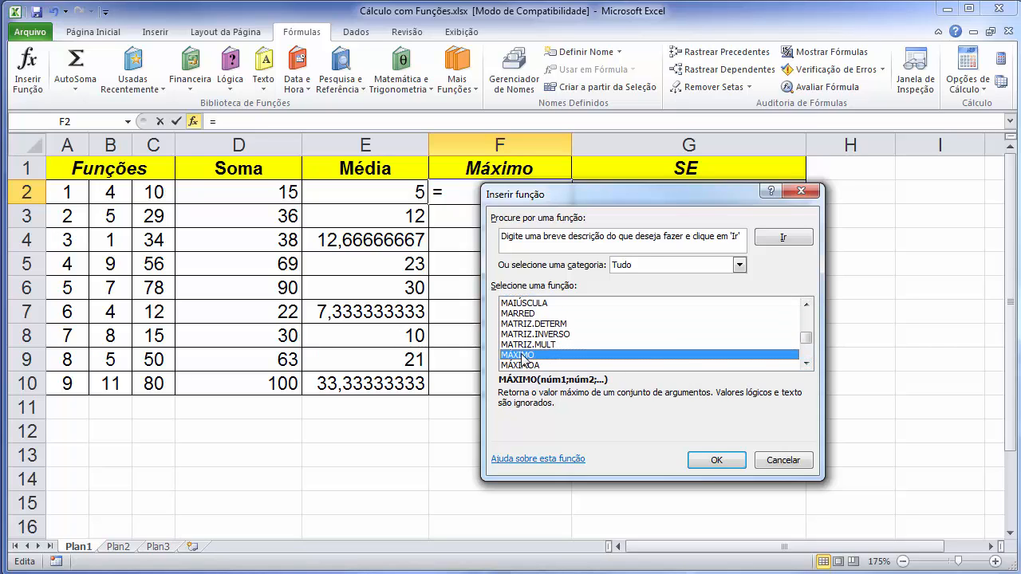
{"action": "left_click", "coordinate": [714, 462]}
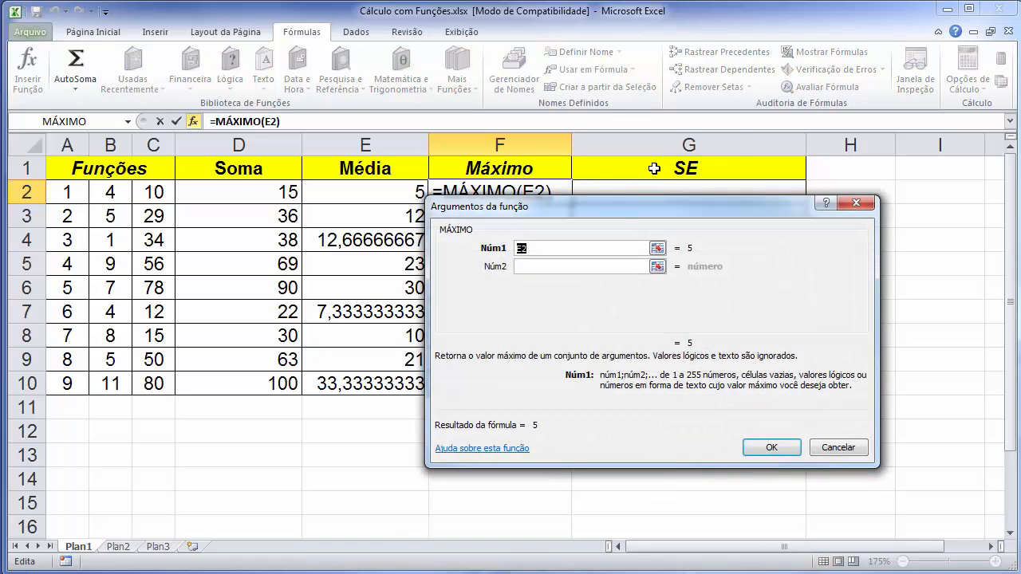
Set the MÁXIMO argument to A2:C2 and copy the F2 formula down to F10.
{"action": "left_click_drag", "start_coordinate": [622, 209], "coordinate": [703, 236]}
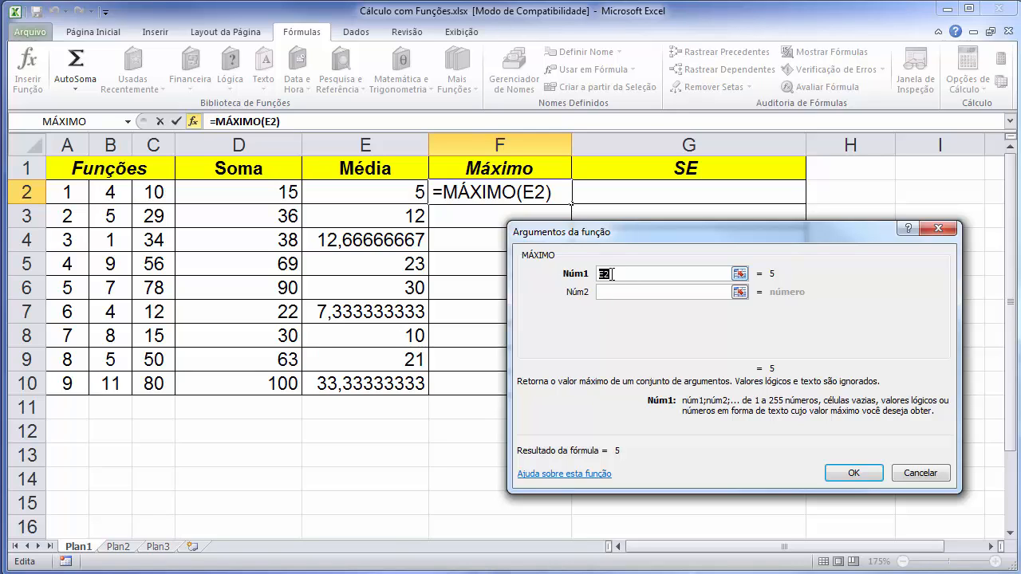
{"action": "left_click", "coordinate": [88, 192]}
{"action": "left_click_drag", "start_coordinate": [88, 191], "coordinate": [151, 191]}
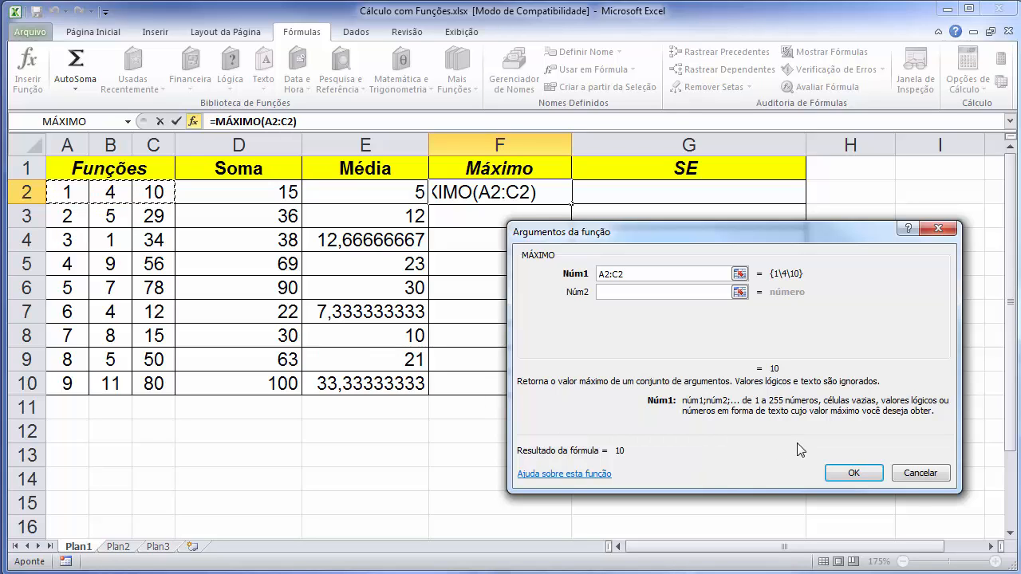
{"action": "left_click", "coordinate": [868, 473]}
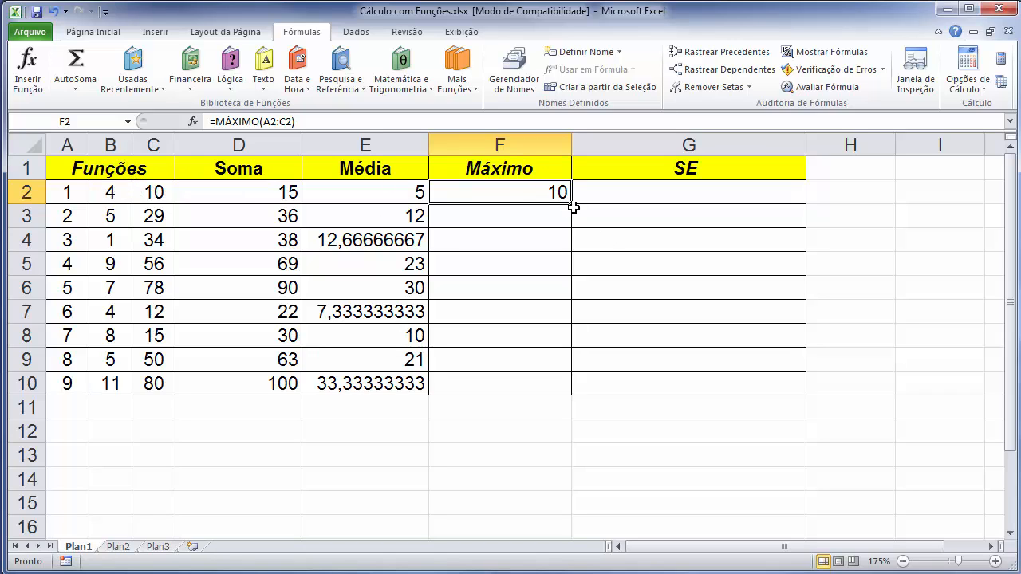
{"action": "left_click_drag", "start_coordinate": [573, 207], "coordinate": [567, 386]}
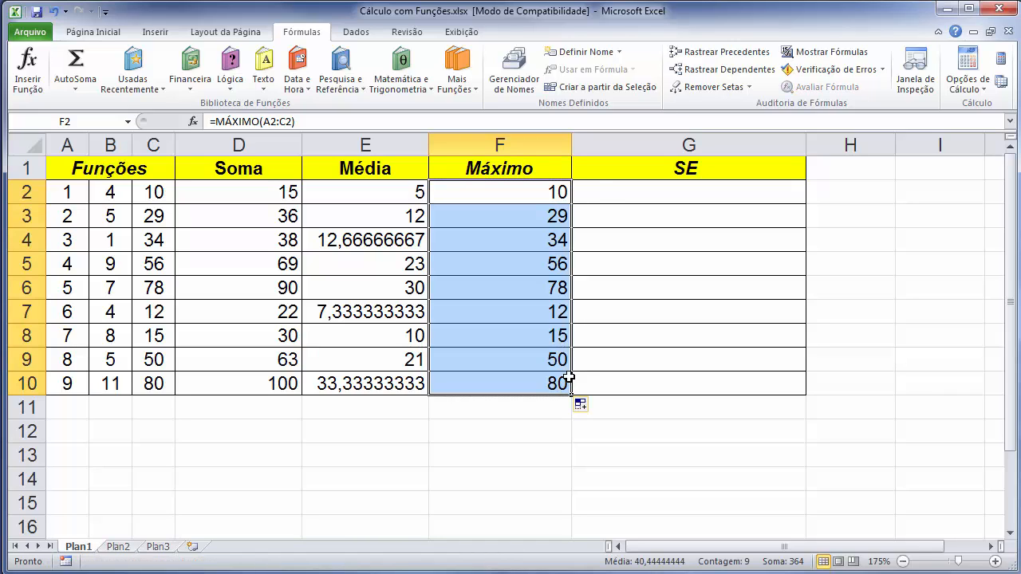
Start a function in G2, choosing SE from the list of all functions.
{"action": "left_click", "coordinate": [597, 194]}
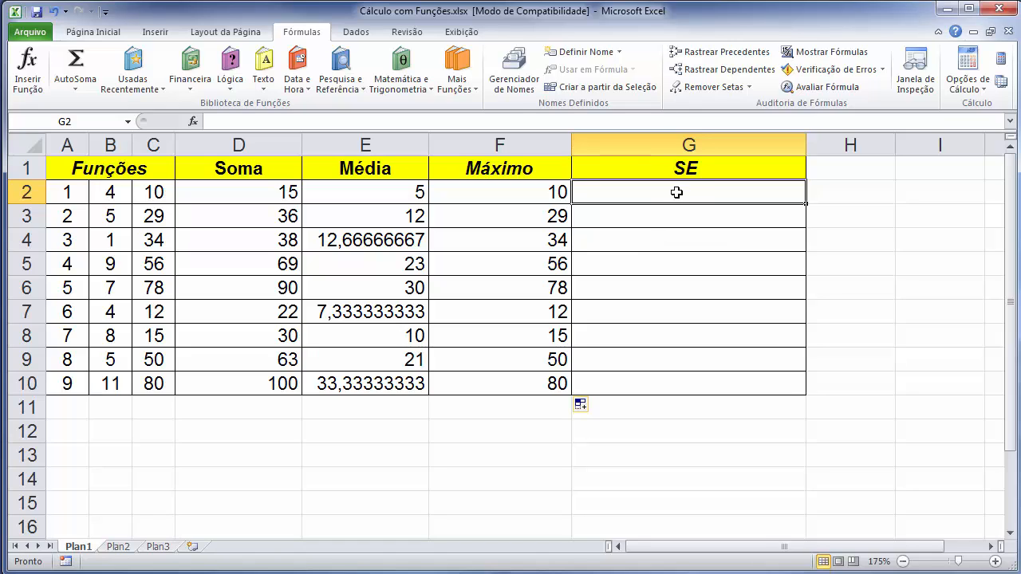
{"action": "left_click", "coordinate": [25, 83]}
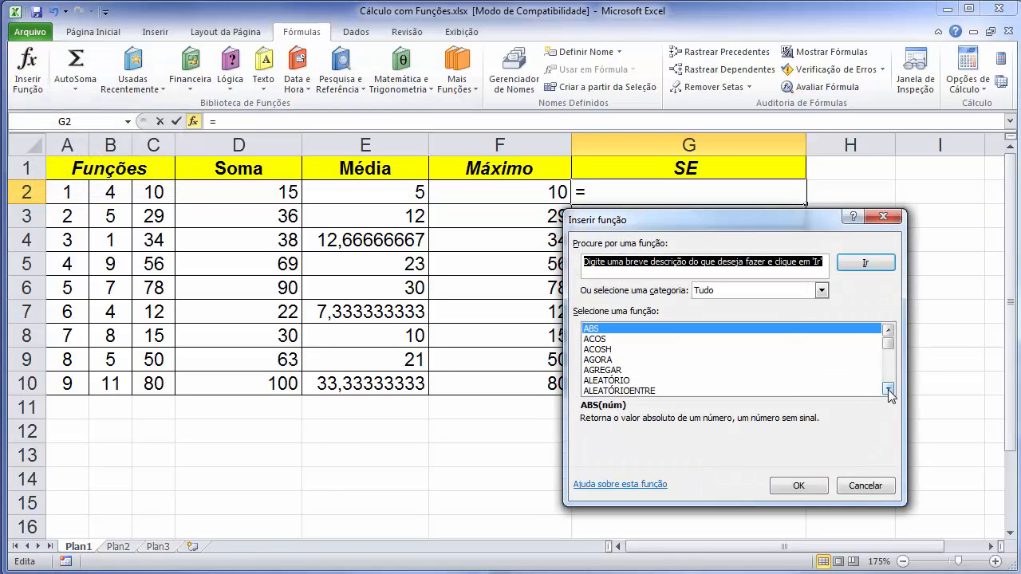
{"action": "left_click", "coordinate": [683, 357]}
{"action": "key", "text": "s"}
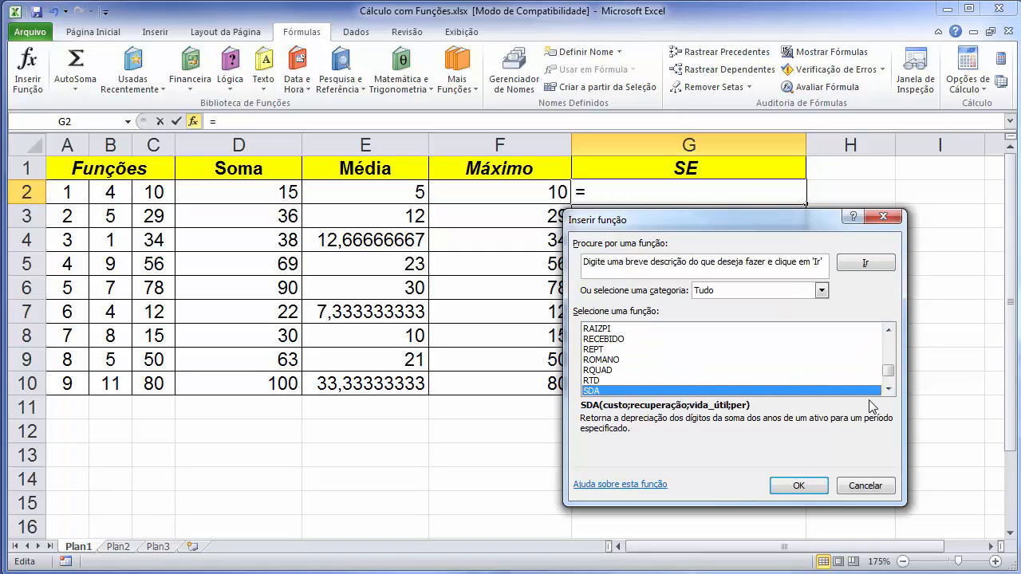
{"action": "left_click", "coordinate": [887, 389]}
{"action": "left_click", "coordinate": [888, 389]}
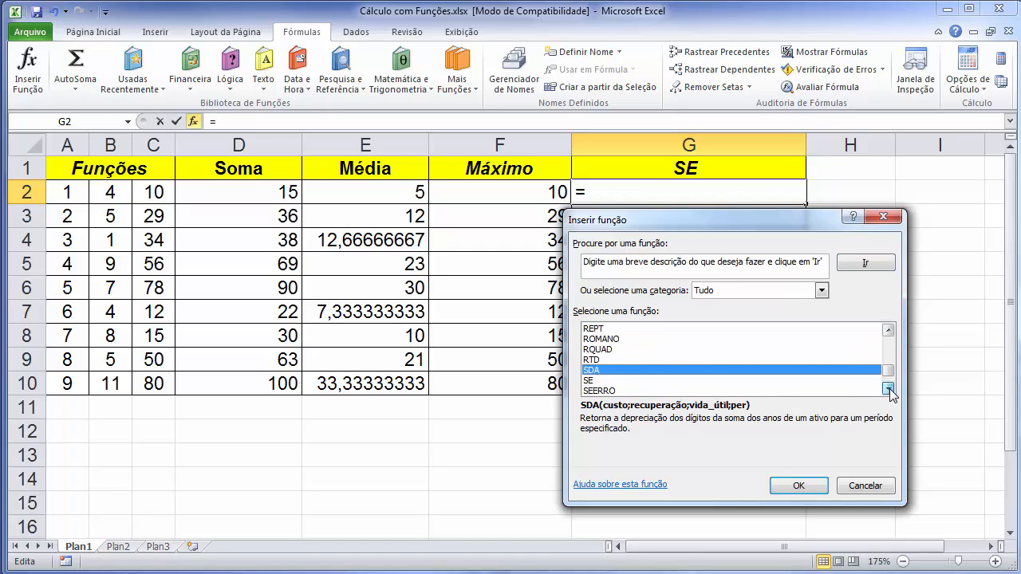
{"action": "left_click", "coordinate": [596, 382]}
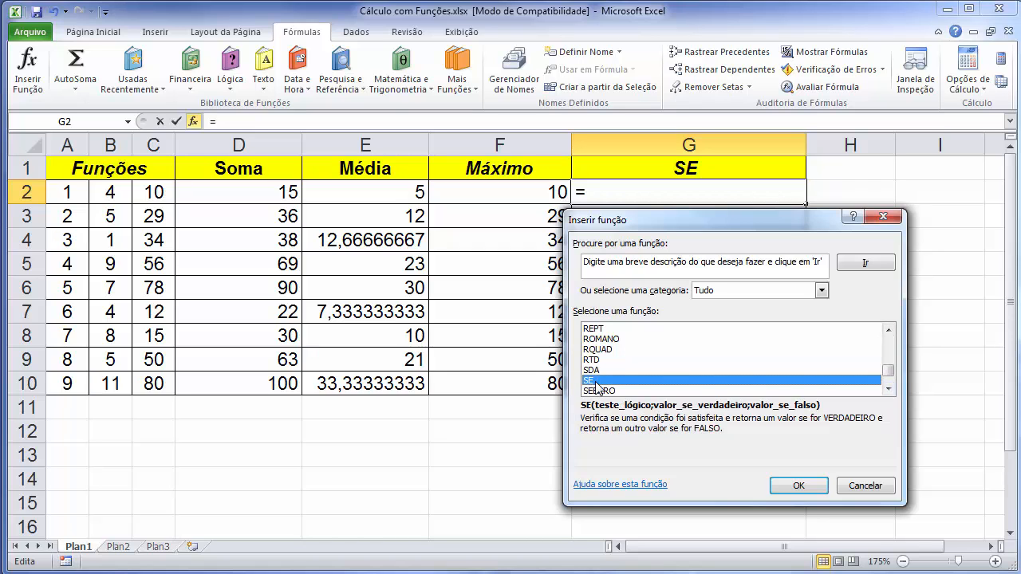
{"action": "left_click", "coordinate": [798, 486]}
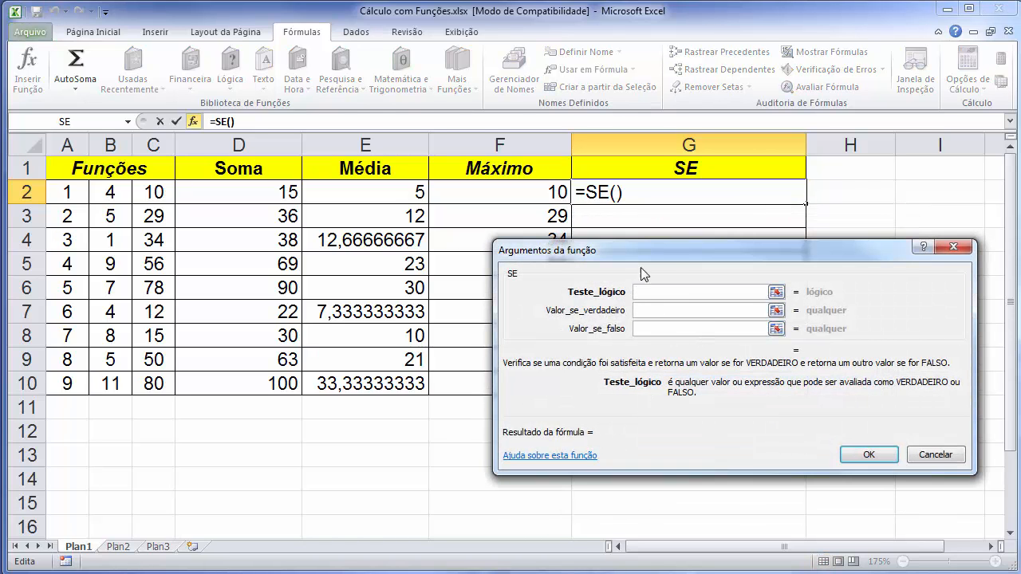
Set the logical test of the SE function in G2 to B2>A2.
{"action": "left_click_drag", "start_coordinate": [676, 256], "coordinate": [640, 307]}
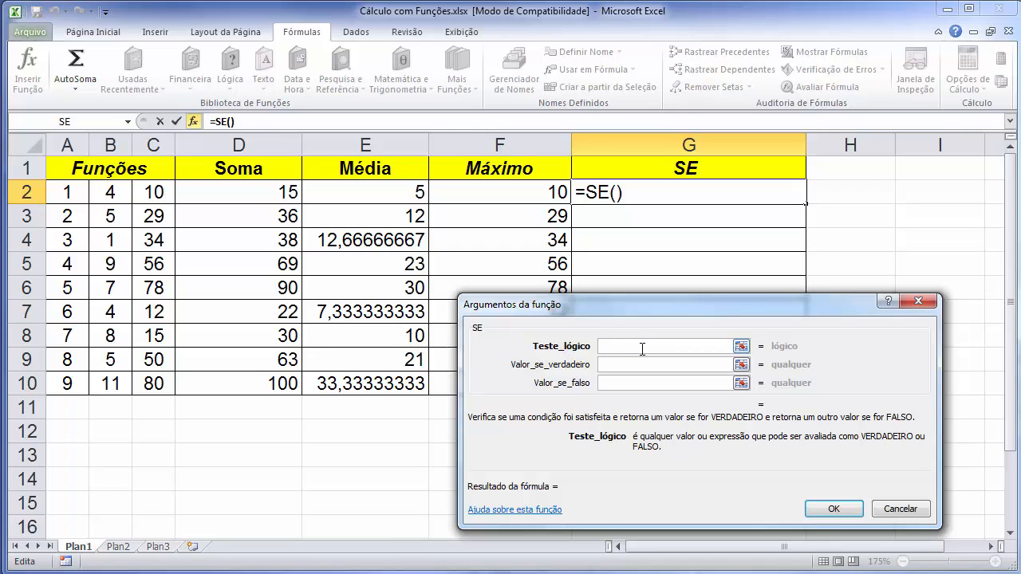
{"action": "left_click", "coordinate": [111, 192]}
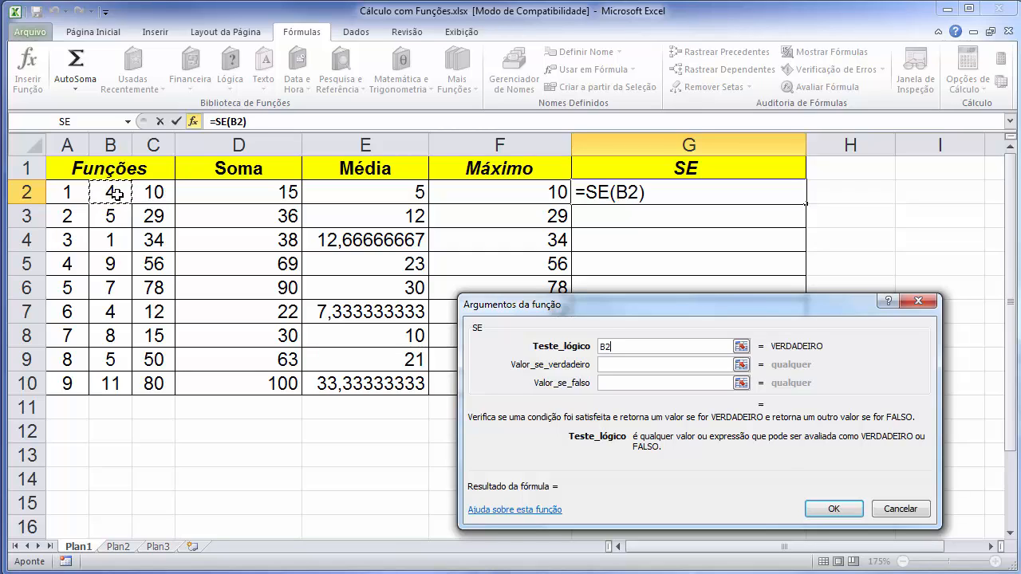
{"action": "type", "text": ">"}
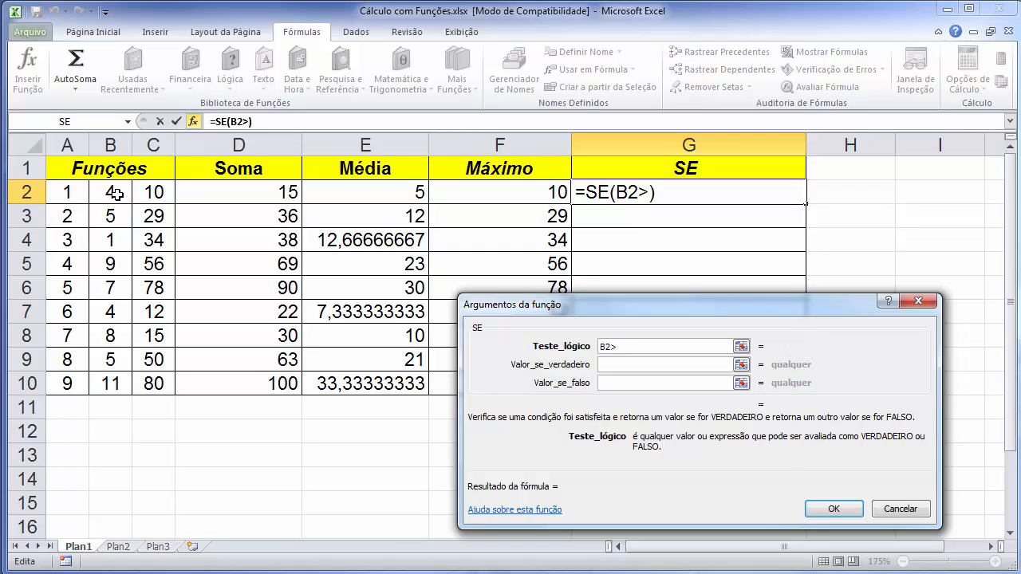
{"action": "left_click", "coordinate": [72, 192]}
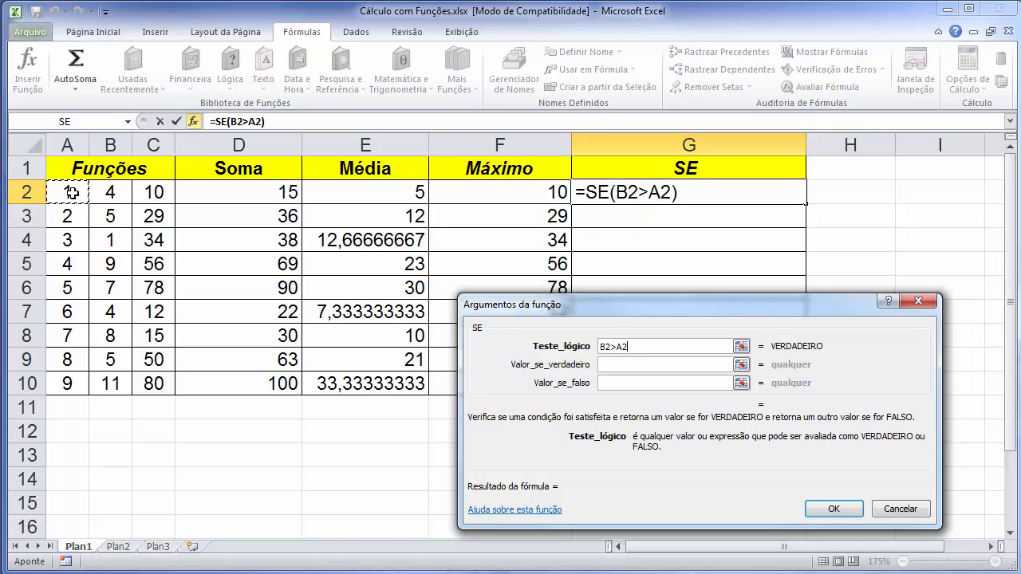
Set the value-if-true argument of the SE function in G2 to the text "B é maior".
{"action": "left_click", "coordinate": [620, 365]}
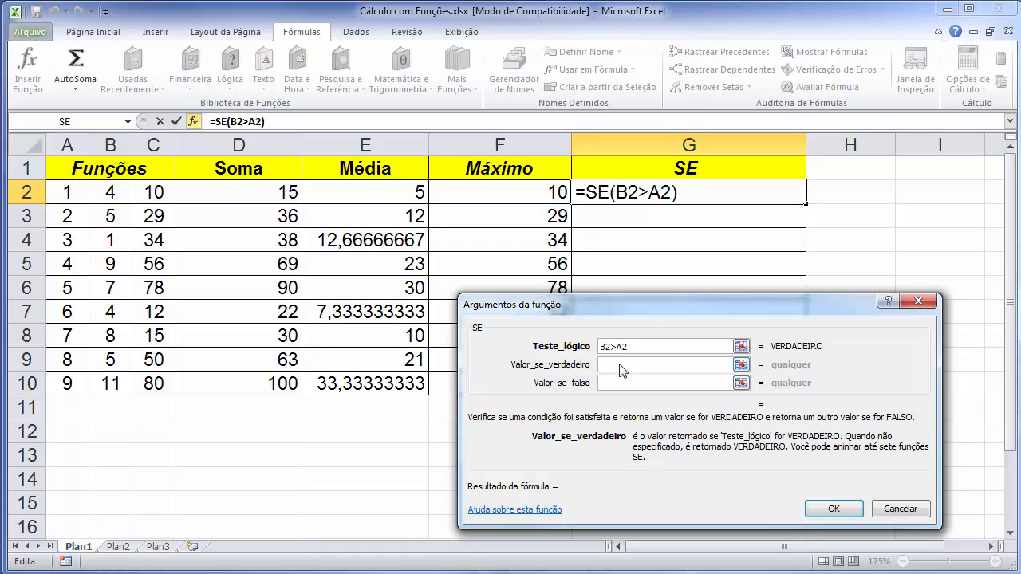
{"action": "type", "text": "B "}
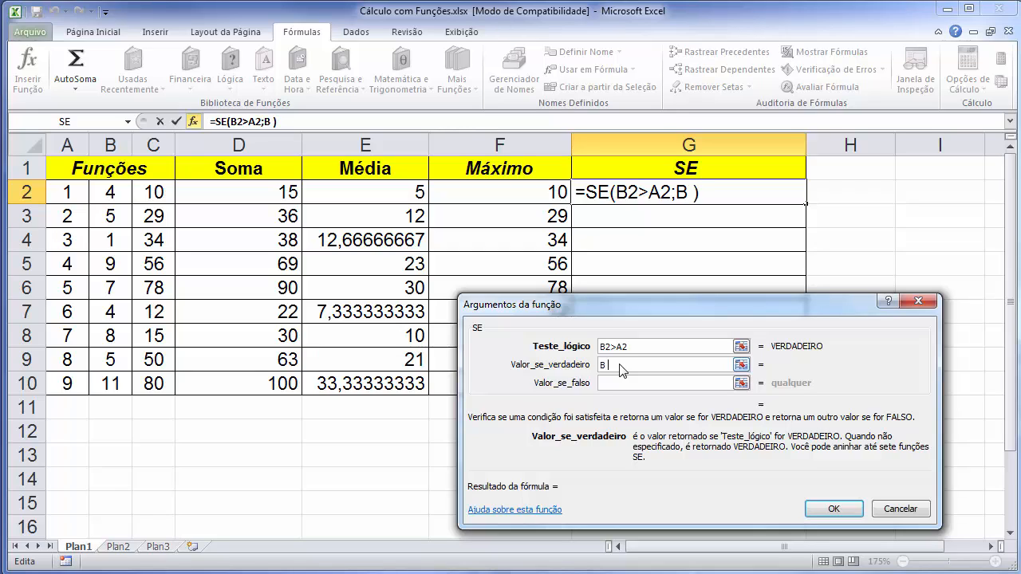
{"action": "type", "text": "é maior"}
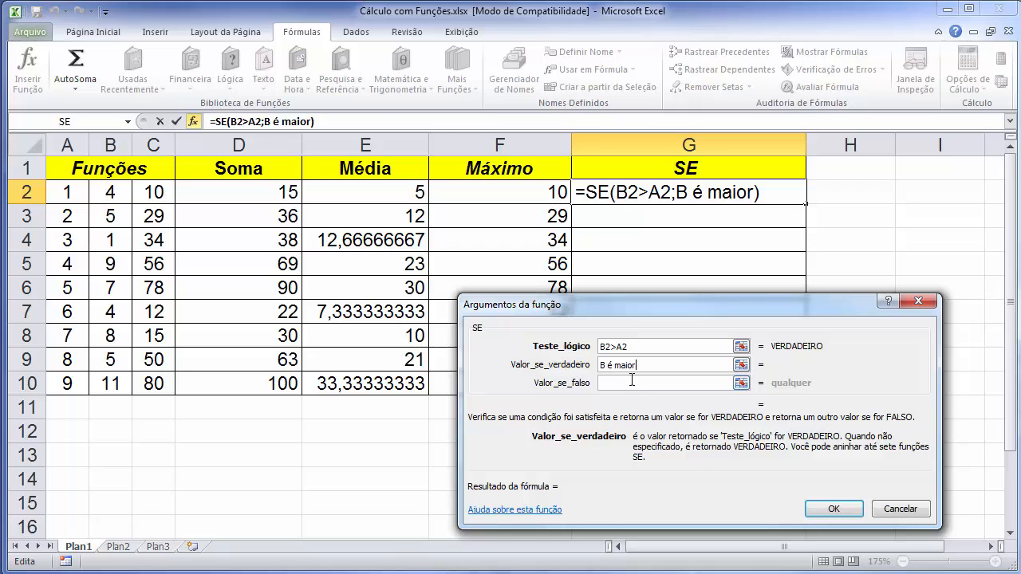
Set the SE function's value-if-false argument to "A é maior" and copy the G2 formula down to G10.
{"action": "left_click", "coordinate": [634, 384]}
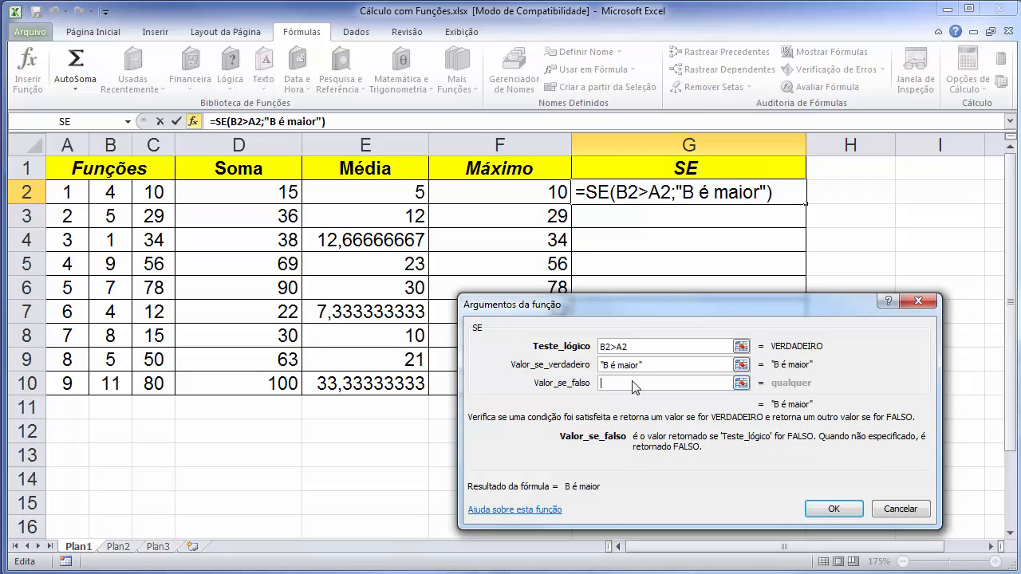
{"action": "type", "text": "A é"}
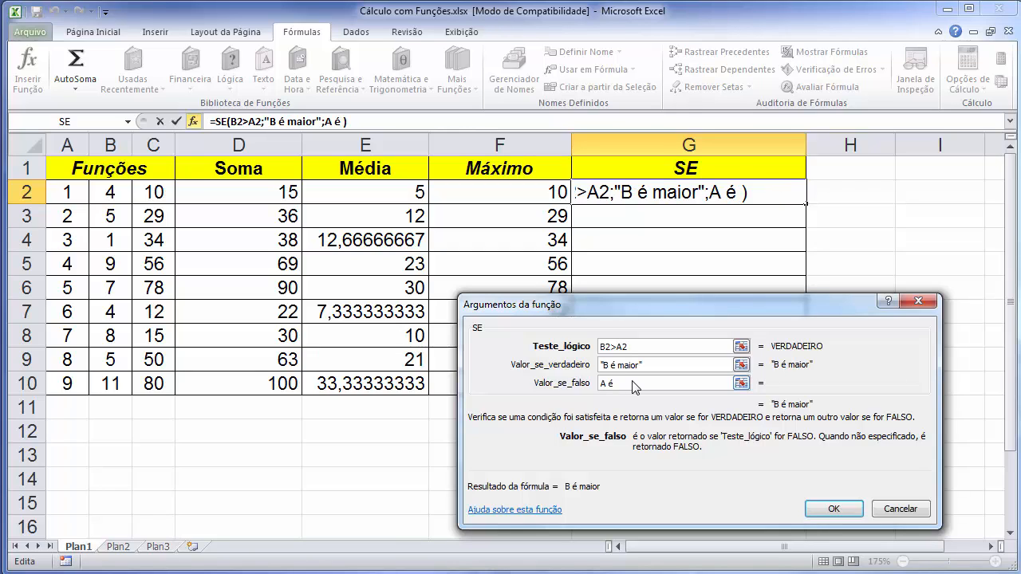
{"action": "type", "text": " maior"}
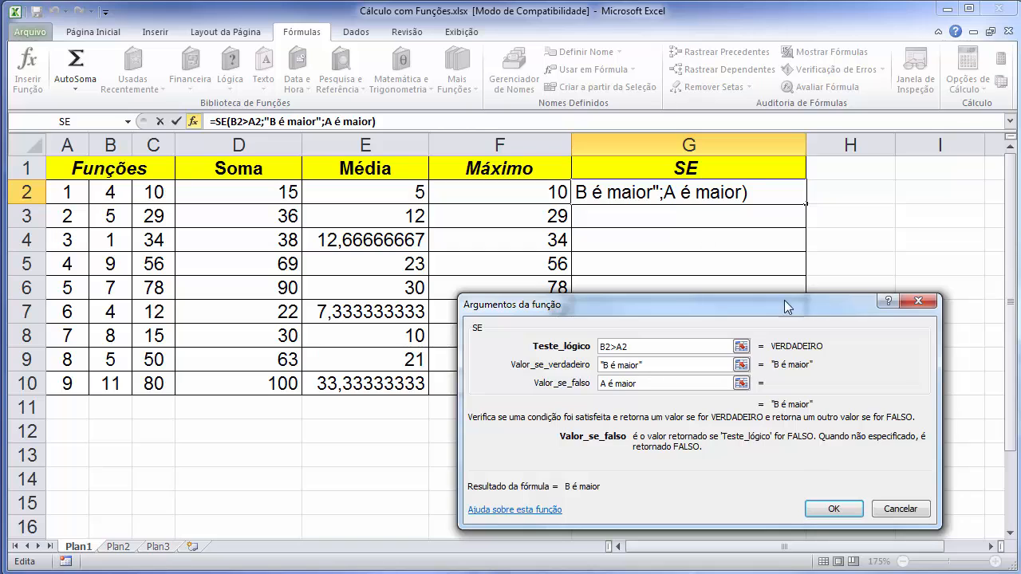
{"action": "left_click", "coordinate": [816, 503]}
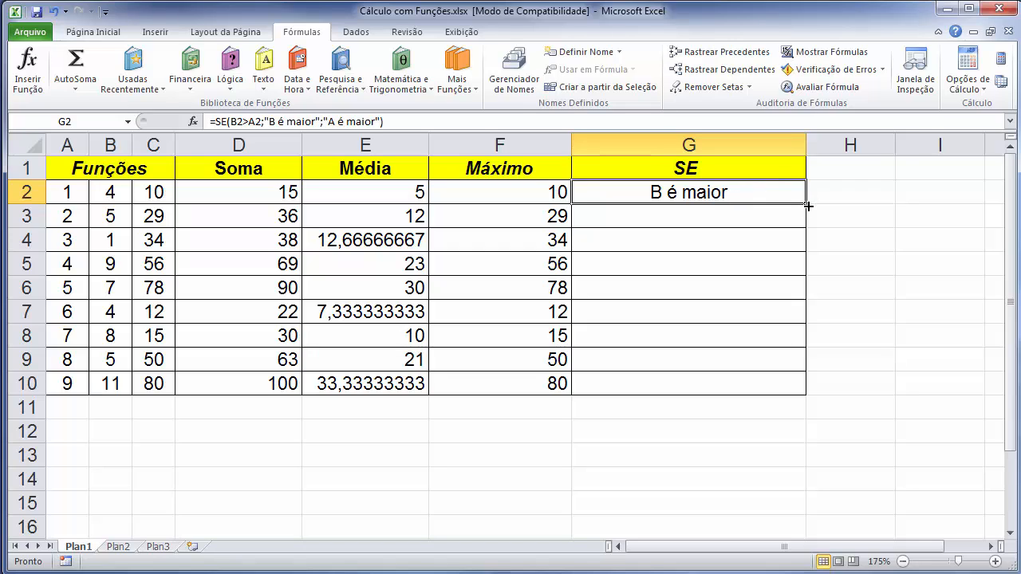
{"action": "left_click_drag", "start_coordinate": [806, 205], "coordinate": [807, 395]}
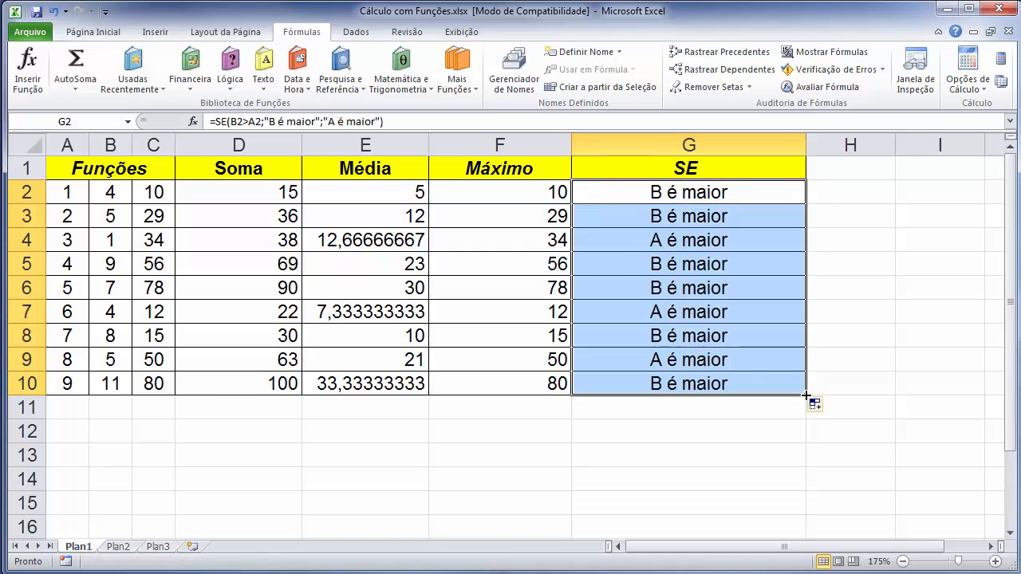
{"action": "left_click", "coordinate": [728, 361]}
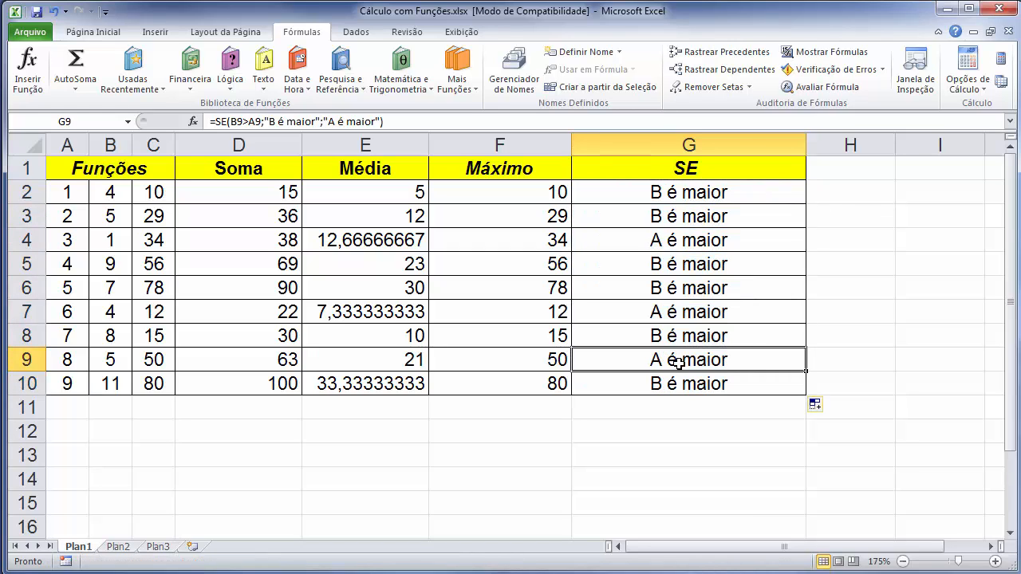